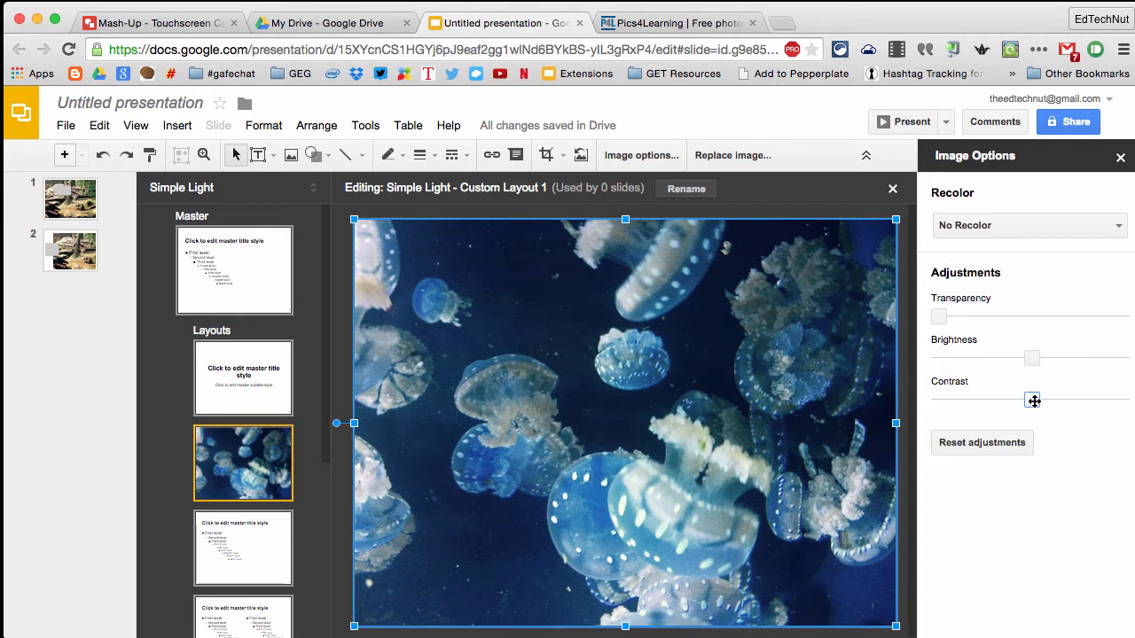
- Recolor the jellyfish image on Custom Layout 1 with Light 8 and raise its transparency to about half
{"action": "left_click", "coordinate": [991, 228]}
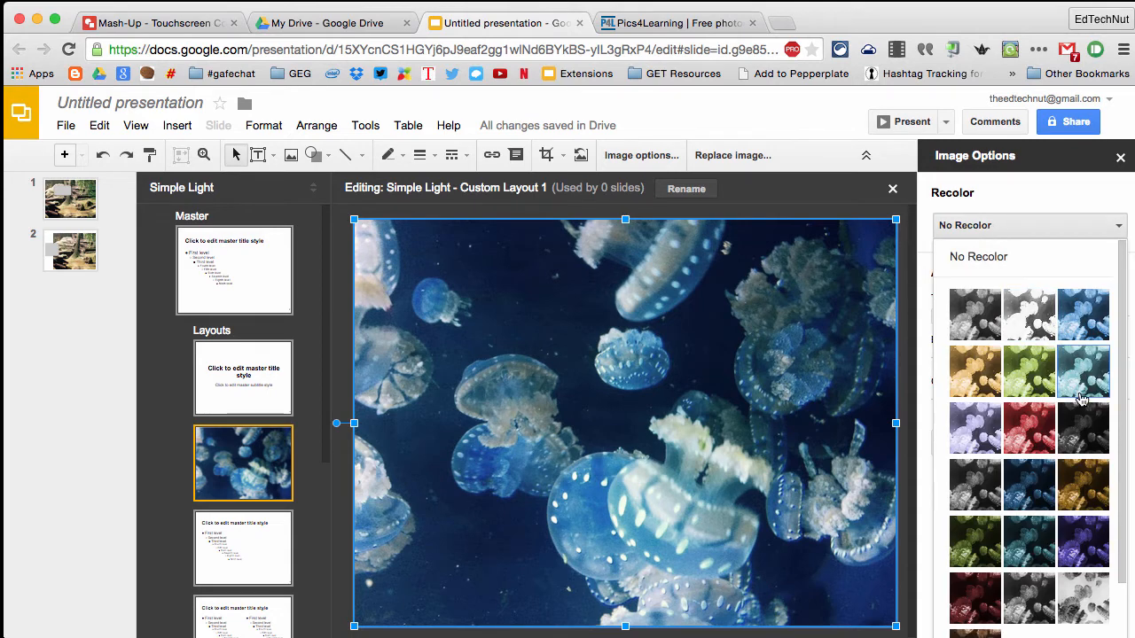
{"action": "scroll", "coordinate": [1087, 406], "scroll_direction": "down", "scroll_amount": 2}
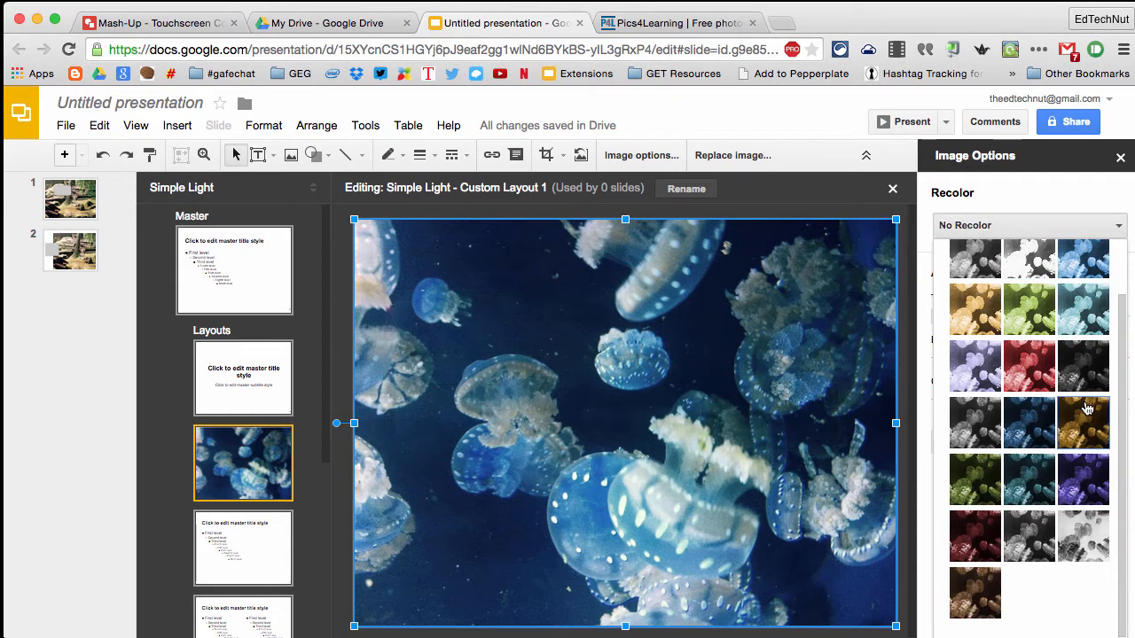
{"action": "left_click", "coordinate": [1040, 371]}
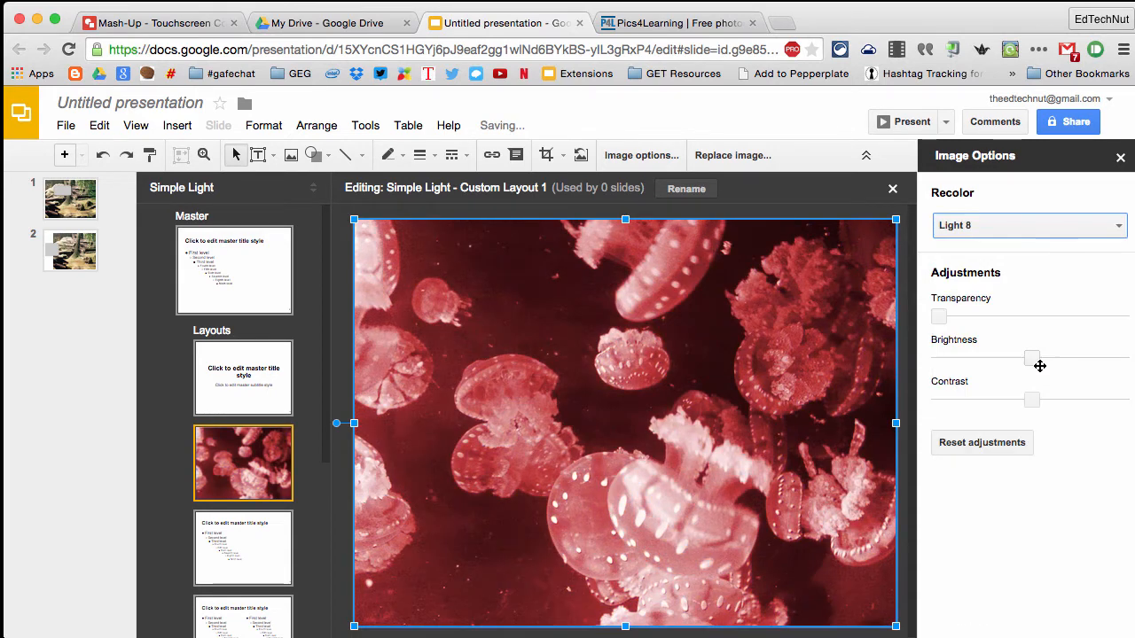
{"action": "left_click_drag", "start_coordinate": [938, 316], "coordinate": [1042, 316]}
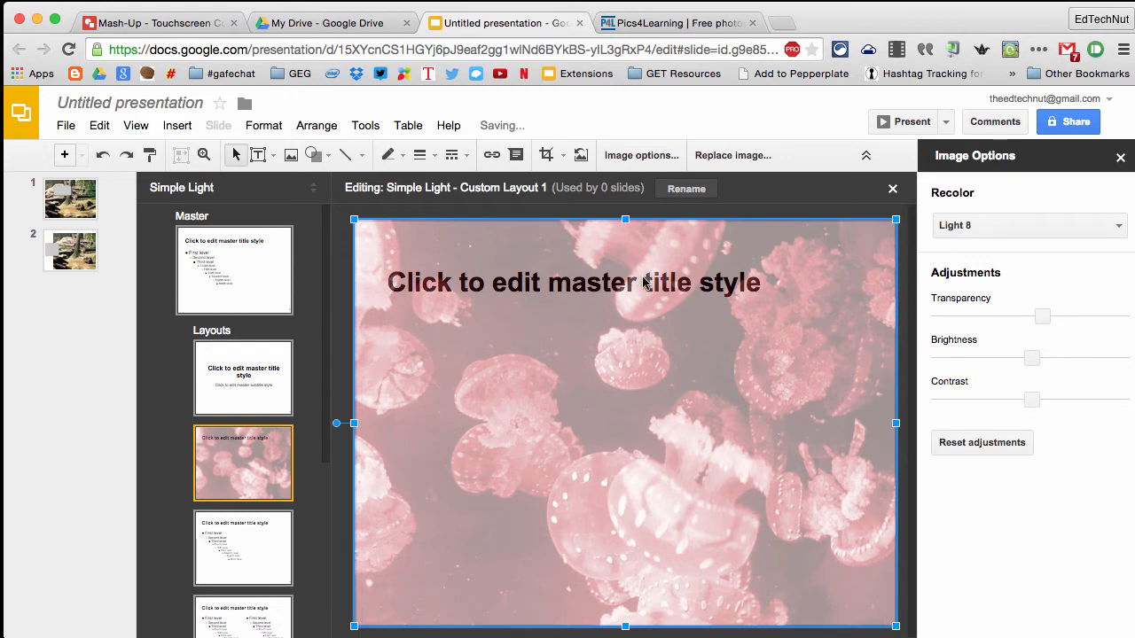
- Align the jellyfish image with the layout's edges and send it to the back behind the title placeholder
{"action": "left_click_drag", "start_coordinate": [653, 312], "coordinate": [675, 404]}
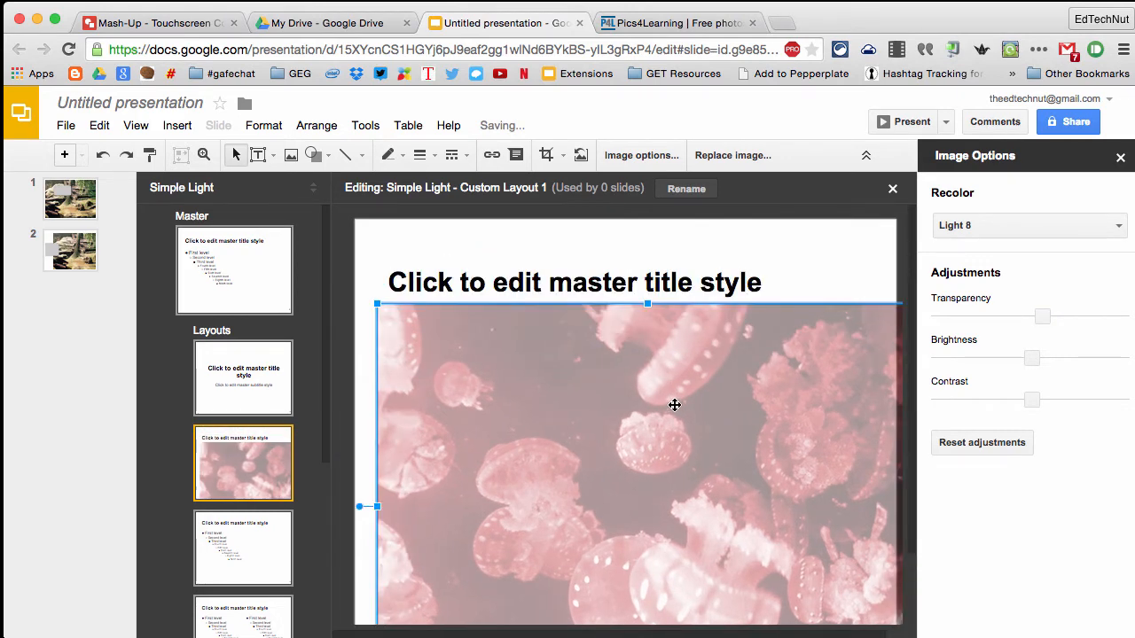
{"action": "left_click_drag", "start_coordinate": [675, 404], "coordinate": [677, 353]}
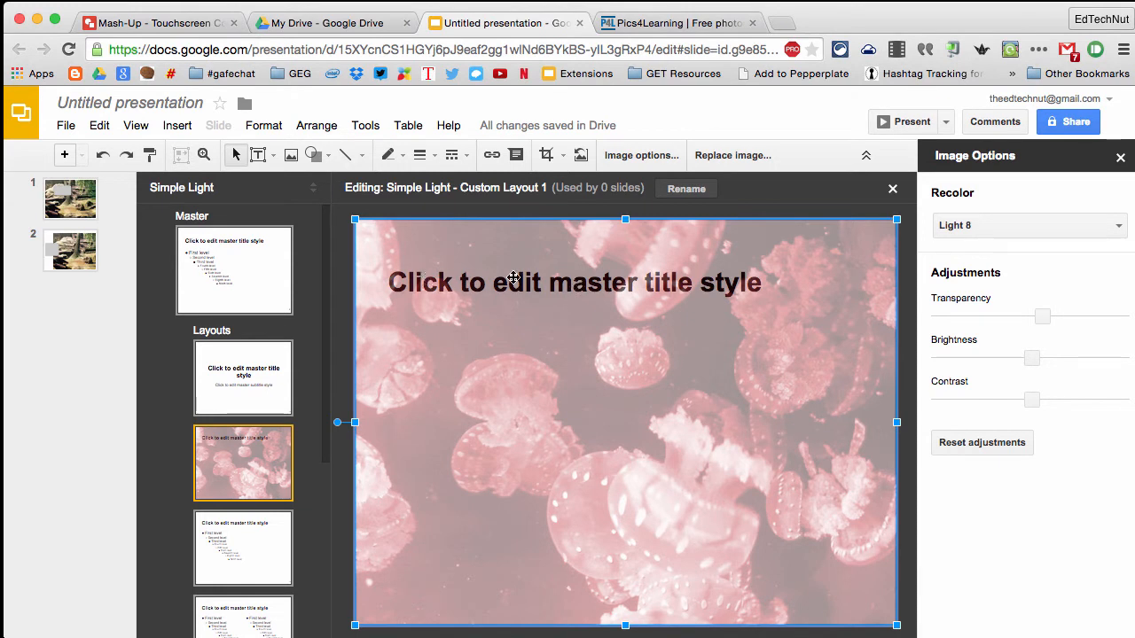
{"action": "right_click", "coordinate": [628, 391]}
{"action": "mouse_move", "coordinate": [674, 433]}
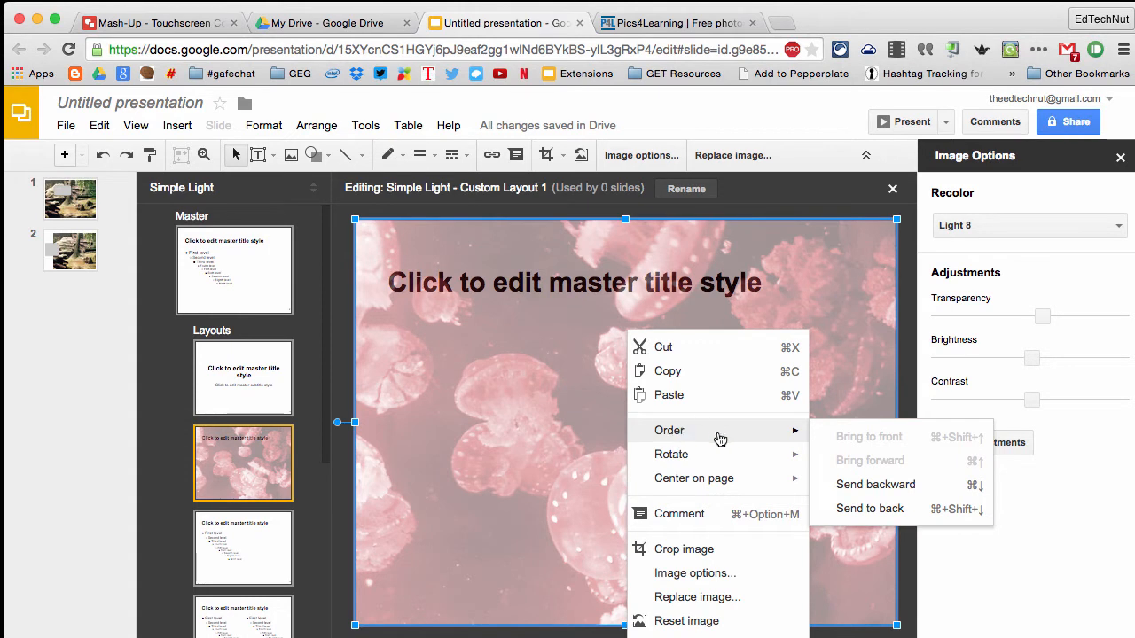
{"action": "left_click", "coordinate": [869, 510]}
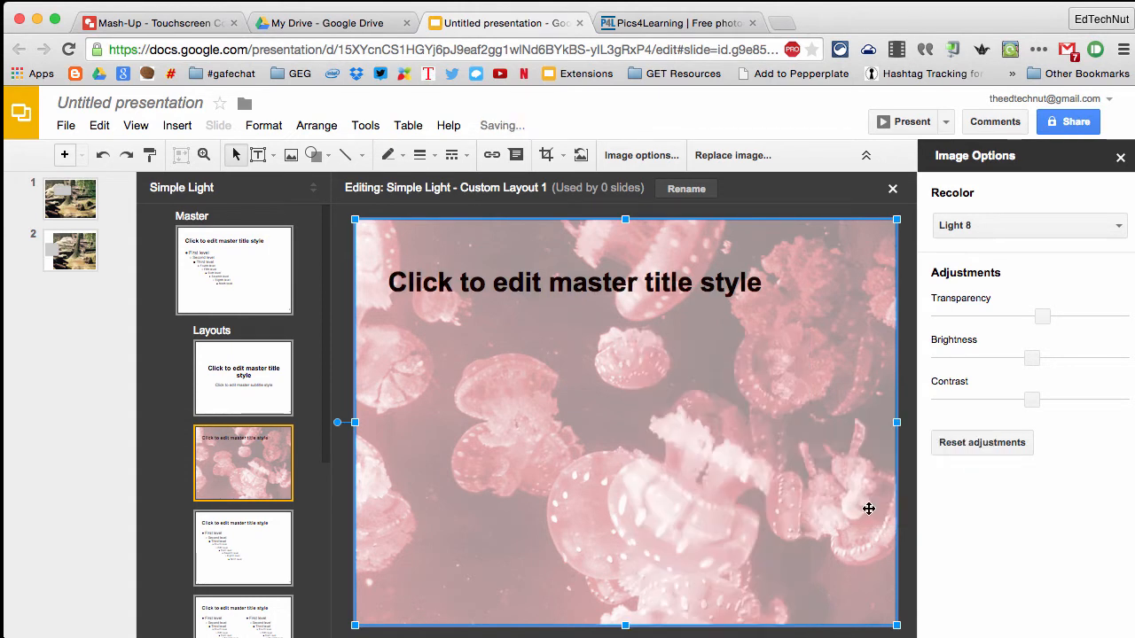
- Format the layout's master title text in the Cherry Cream Soda font and colour it bright green
{"action": "triple_click", "coordinate": [612, 288]}
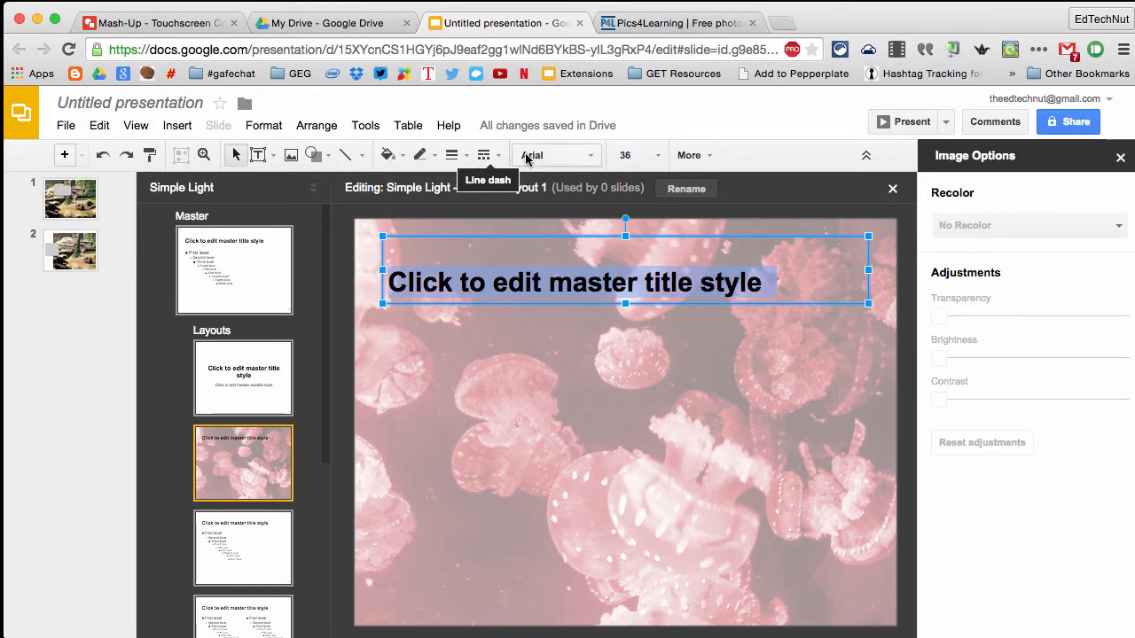
{"action": "left_click", "coordinate": [551, 155]}
{"action": "left_click", "coordinate": [562, 186]}
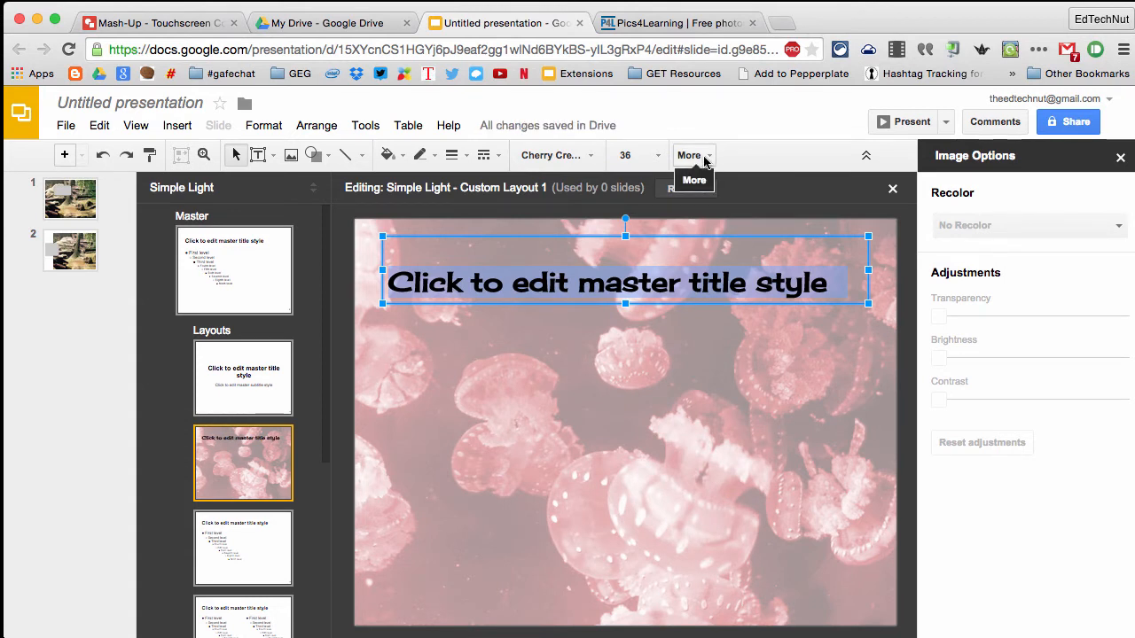
{"action": "left_click", "coordinate": [706, 157]}
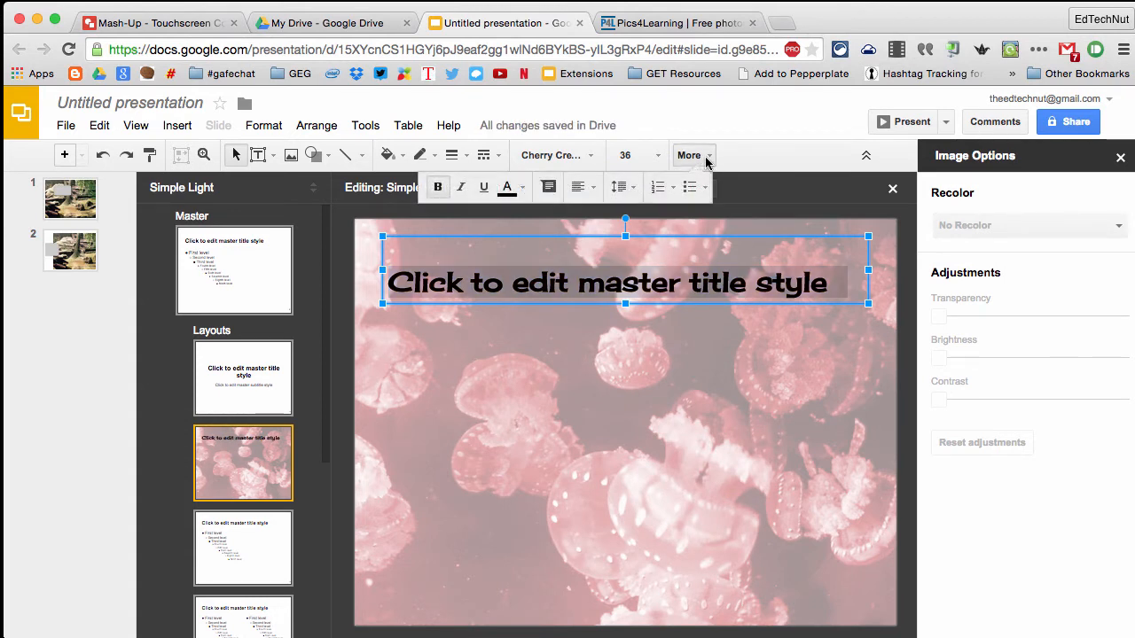
{"action": "left_click", "coordinate": [515, 189]}
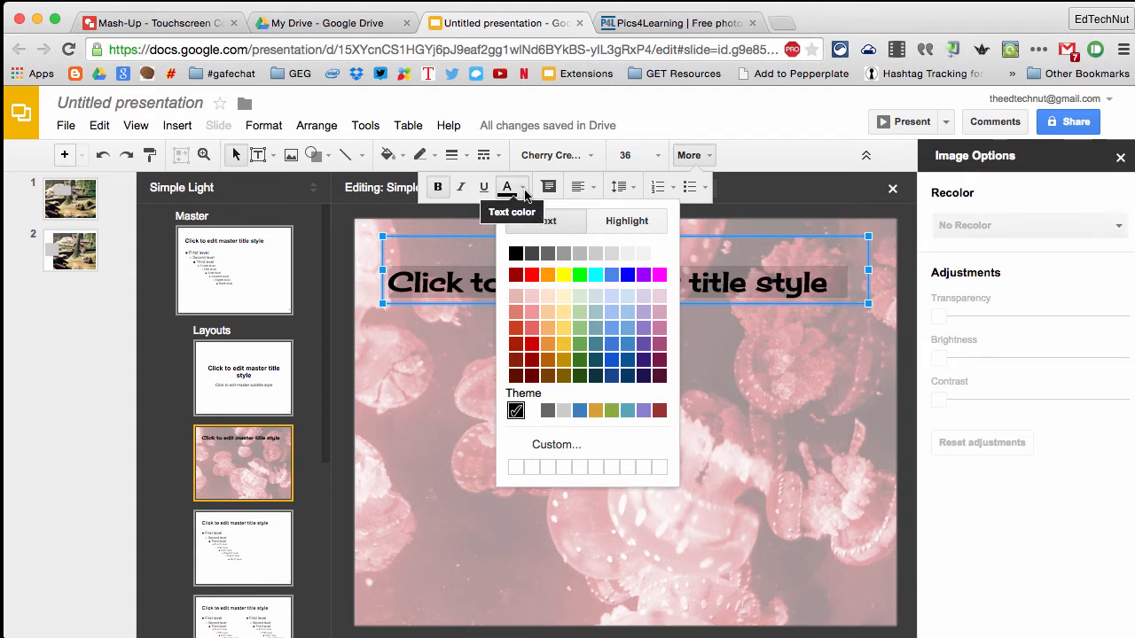
{"action": "left_click", "coordinate": [581, 277]}
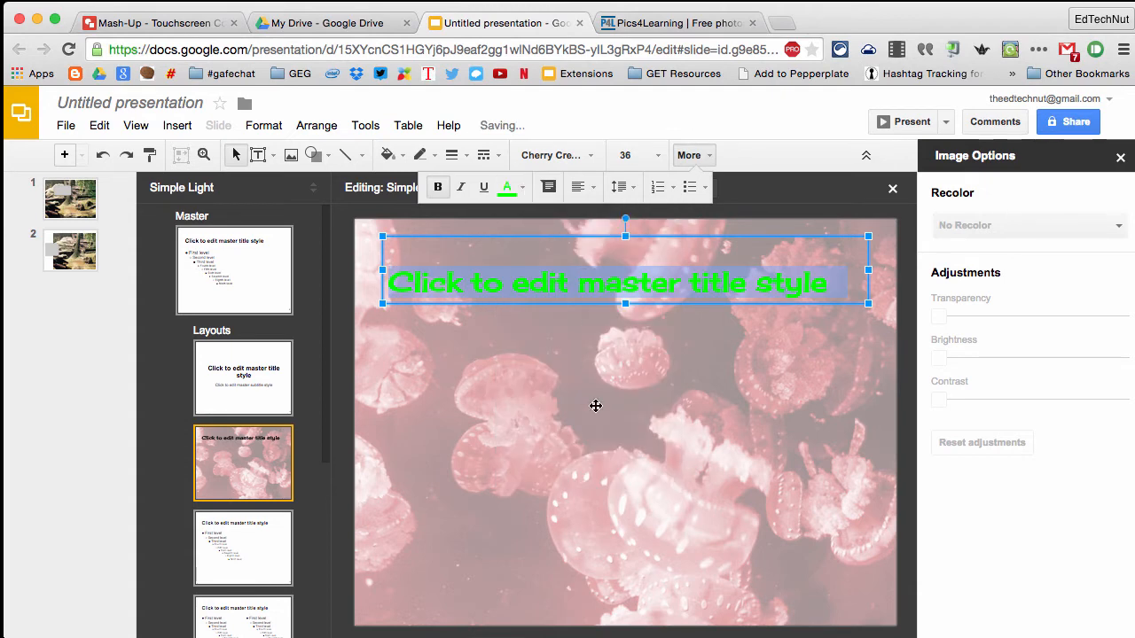
{"action": "left_click", "coordinate": [594, 409]}
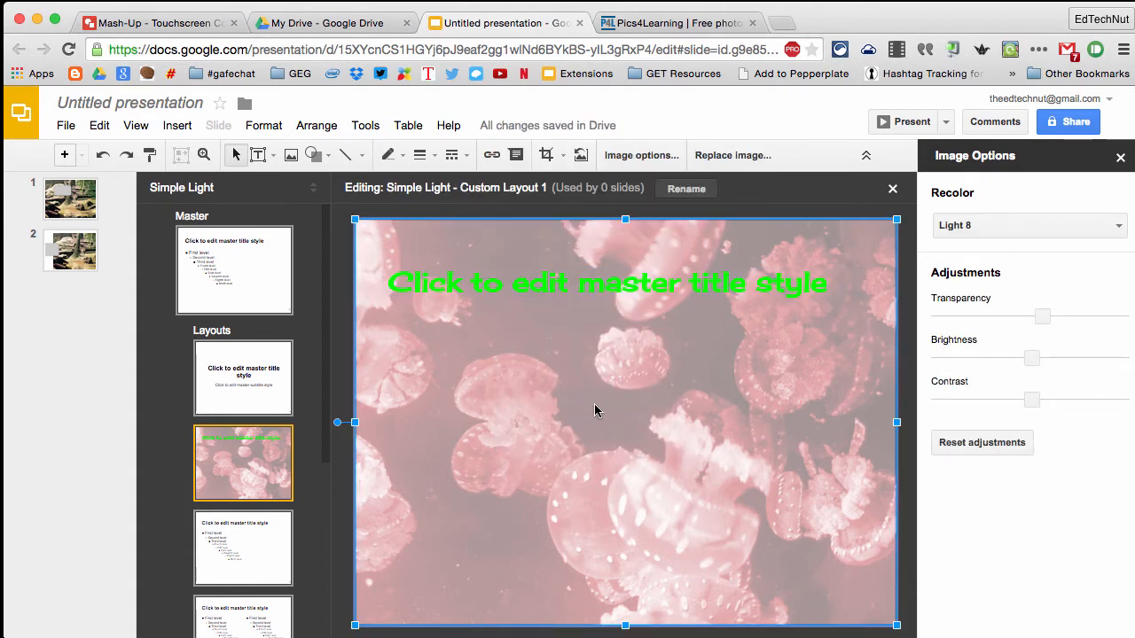
- Leave the master view and add a new slide based on Custom Layout 1
{"action": "left_click", "coordinate": [893, 188]}
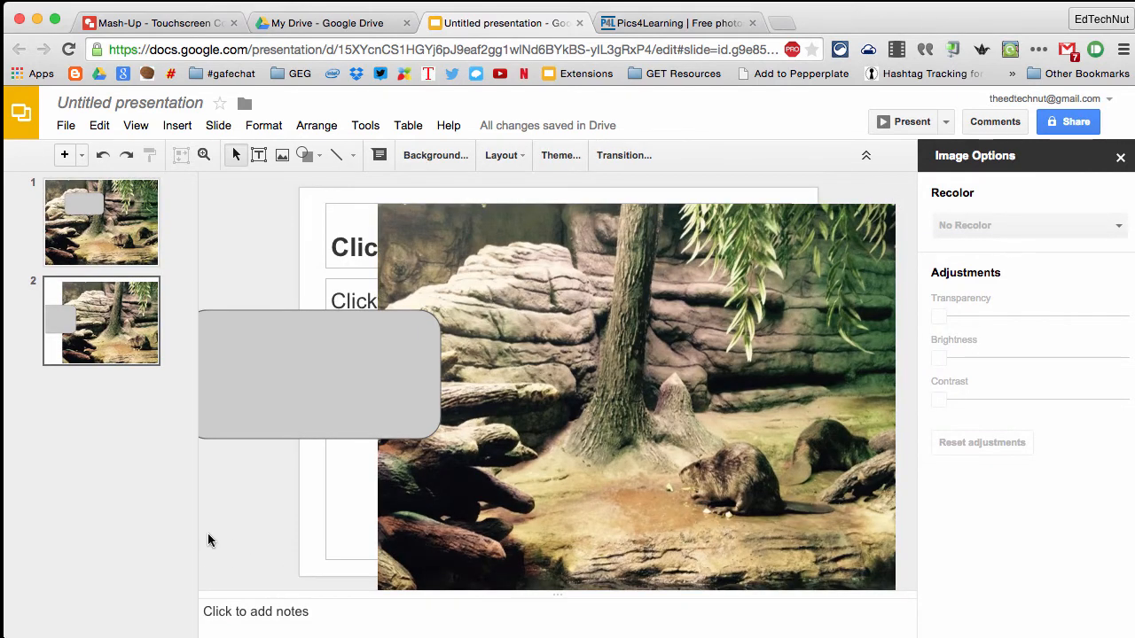
{"action": "left_click", "coordinate": [81, 155]}
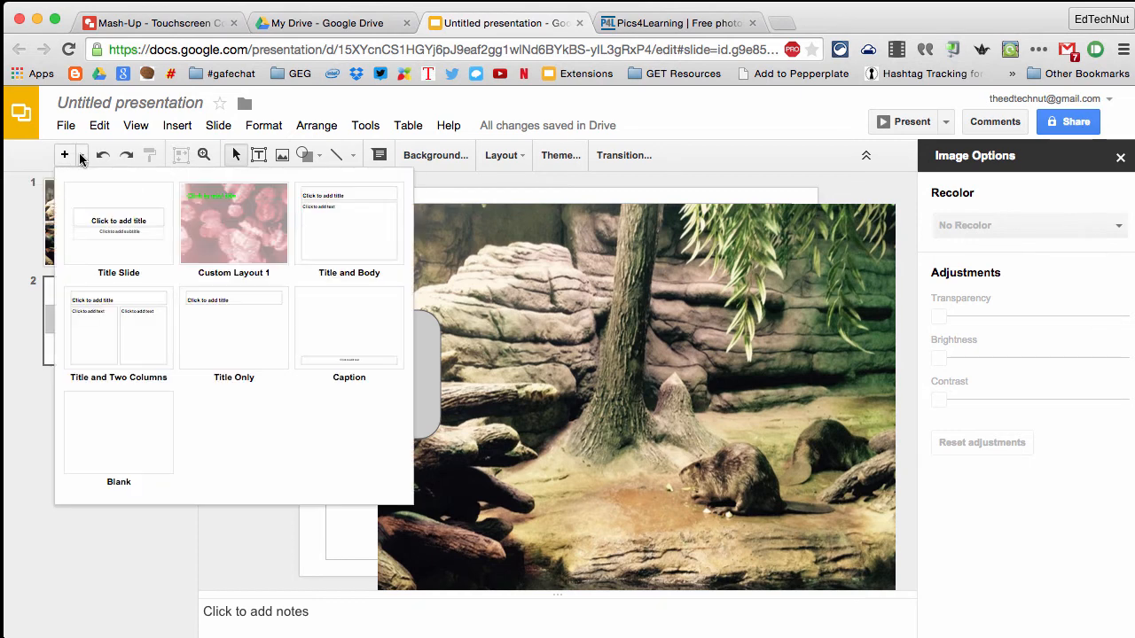
{"action": "left_click", "coordinate": [213, 234]}
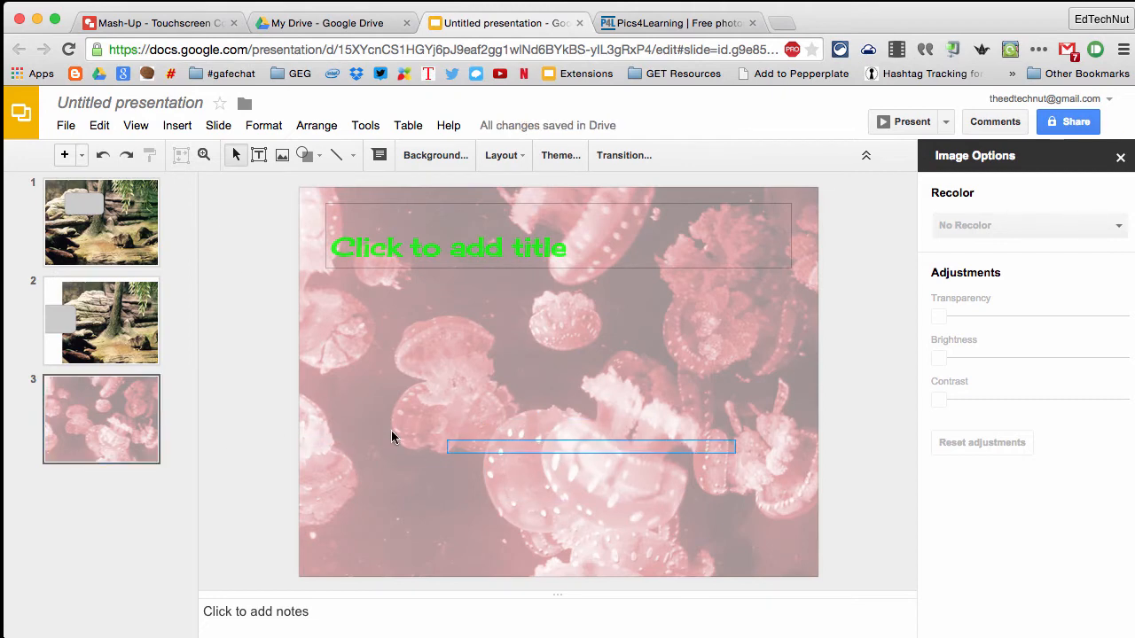
- Move the photo on slide 2 so that it is centred and covers the whole slide
{"action": "left_click", "coordinate": [119, 353]}
{"action": "left_click", "coordinate": [549, 380]}
{"action": "left_click_drag", "start_coordinate": [548, 380], "coordinate": [471, 364]}
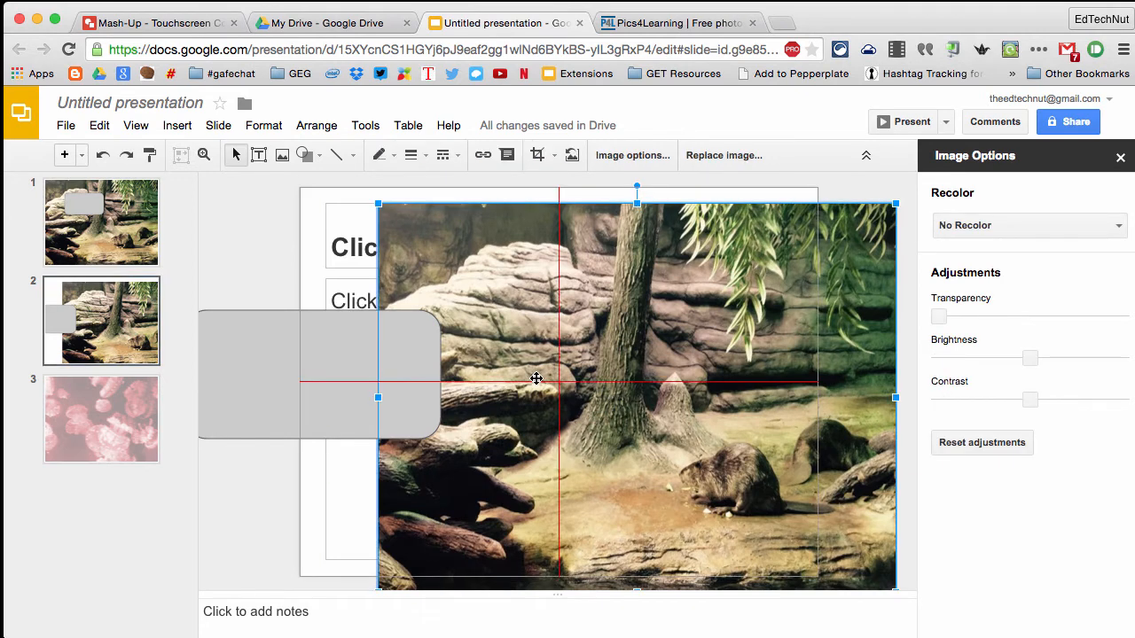
- Enter "Jellyfish" as the title of slide 3
{"action": "left_click", "coordinate": [102, 428]}
{"action": "left_click", "coordinate": [490, 246]}
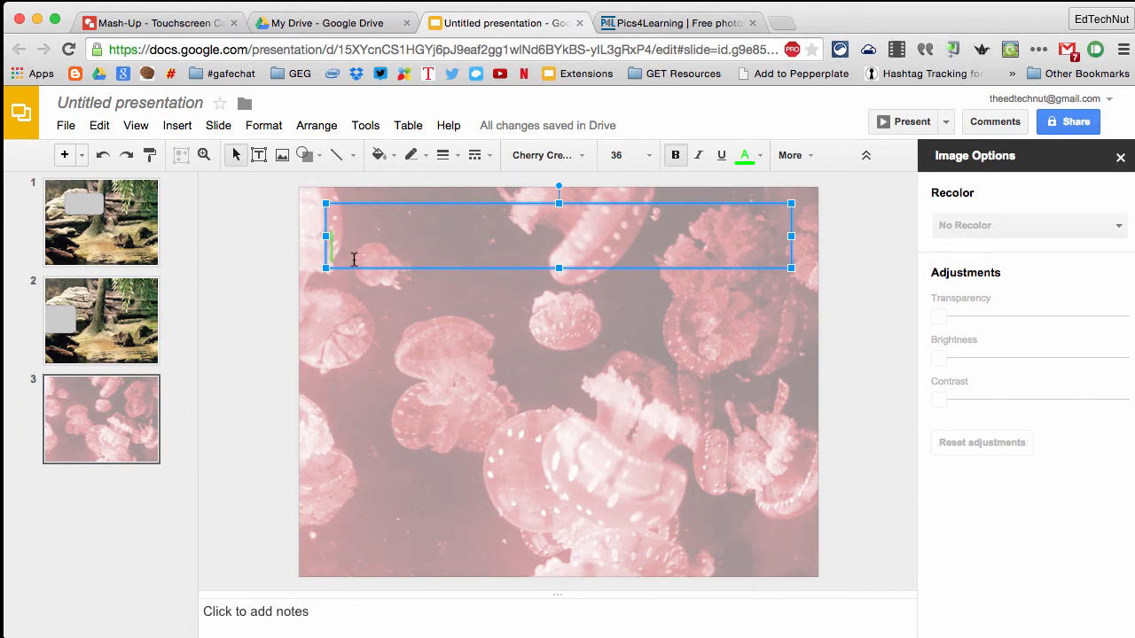
{"action": "type", "text": "Jellyfish"}
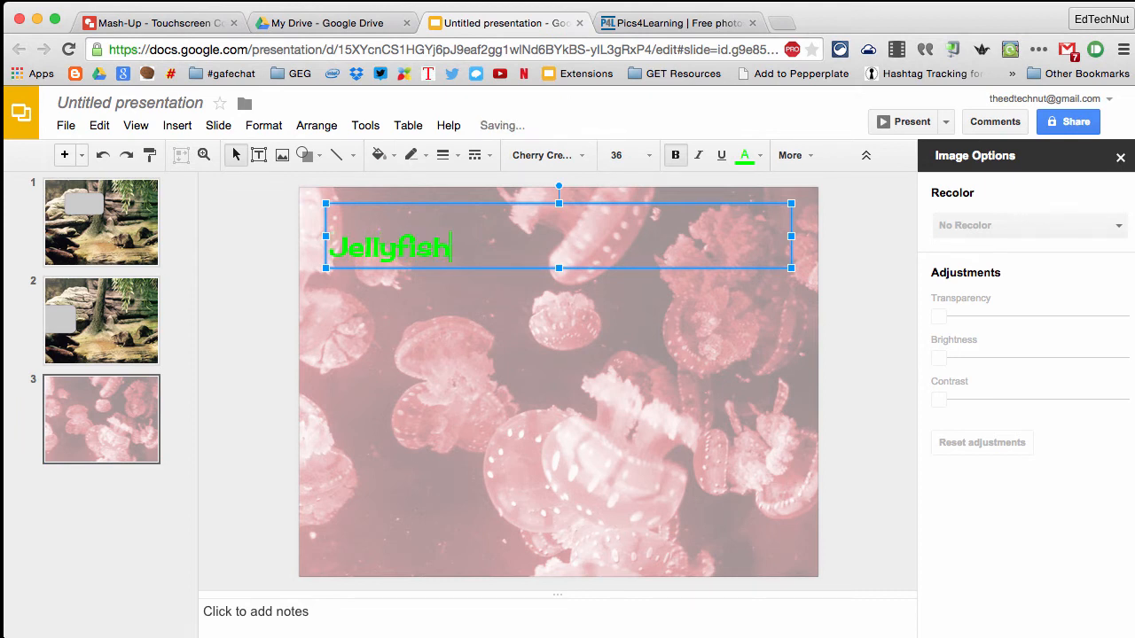
{"action": "left_click", "coordinate": [410, 360]}
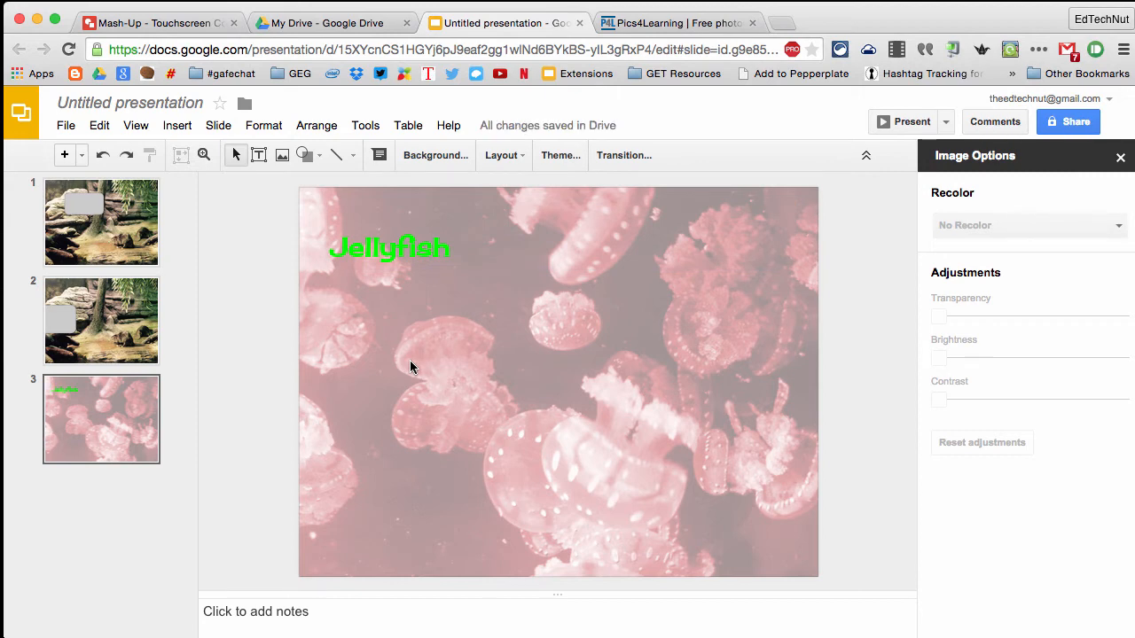
- Return to the master view and add a new layout directly below Custom Layout 1
{"action": "left_click", "coordinate": [135, 124]}
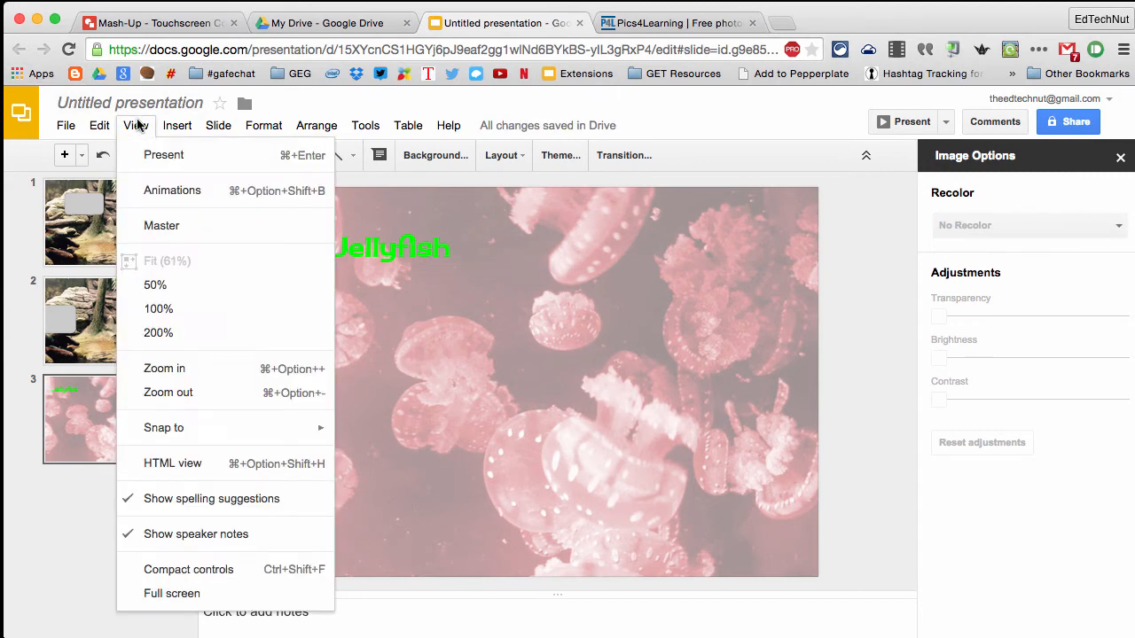
{"action": "left_click", "coordinate": [155, 225]}
{"action": "triple_click", "coordinate": [489, 275]}
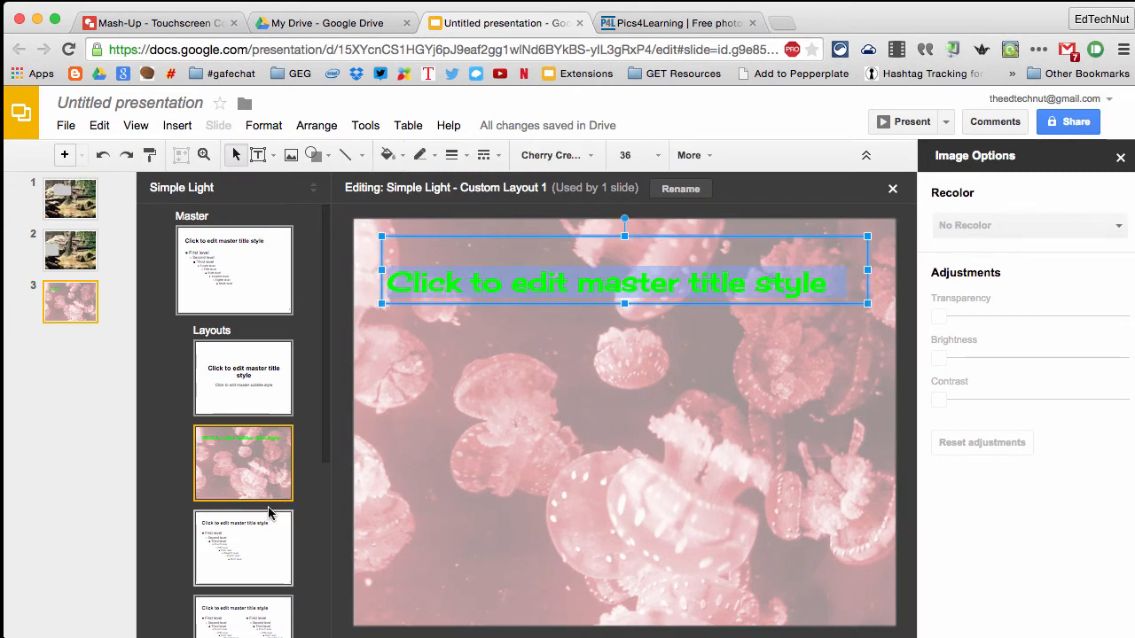
{"action": "left_click_drag", "start_coordinate": [271, 499], "coordinate": [269, 512]}
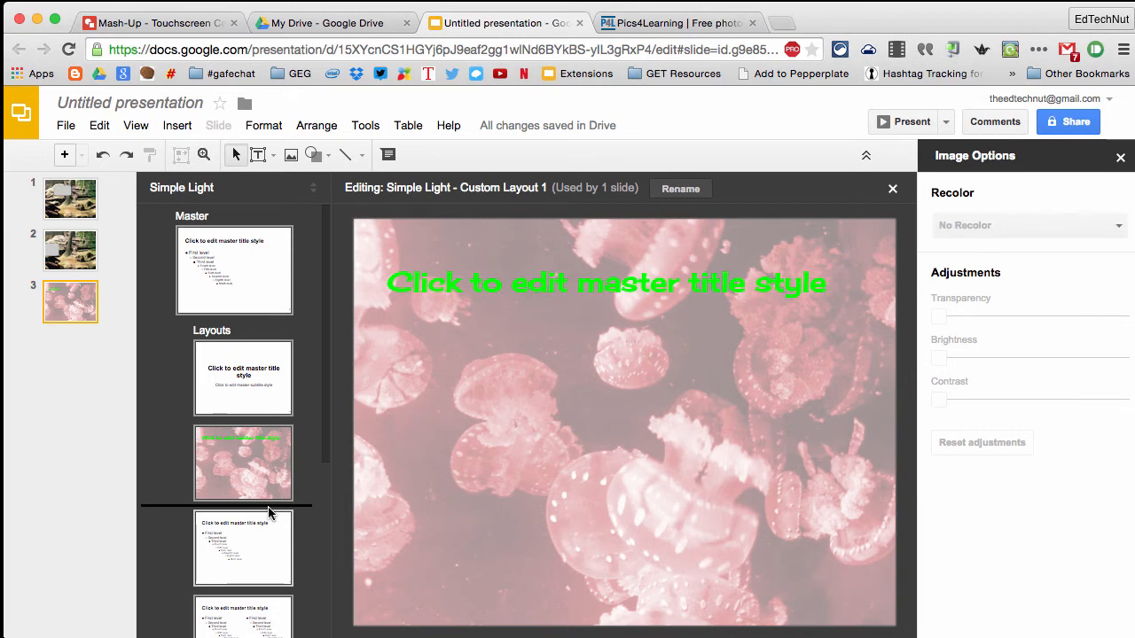
{"action": "right_click", "coordinate": [269, 512]}
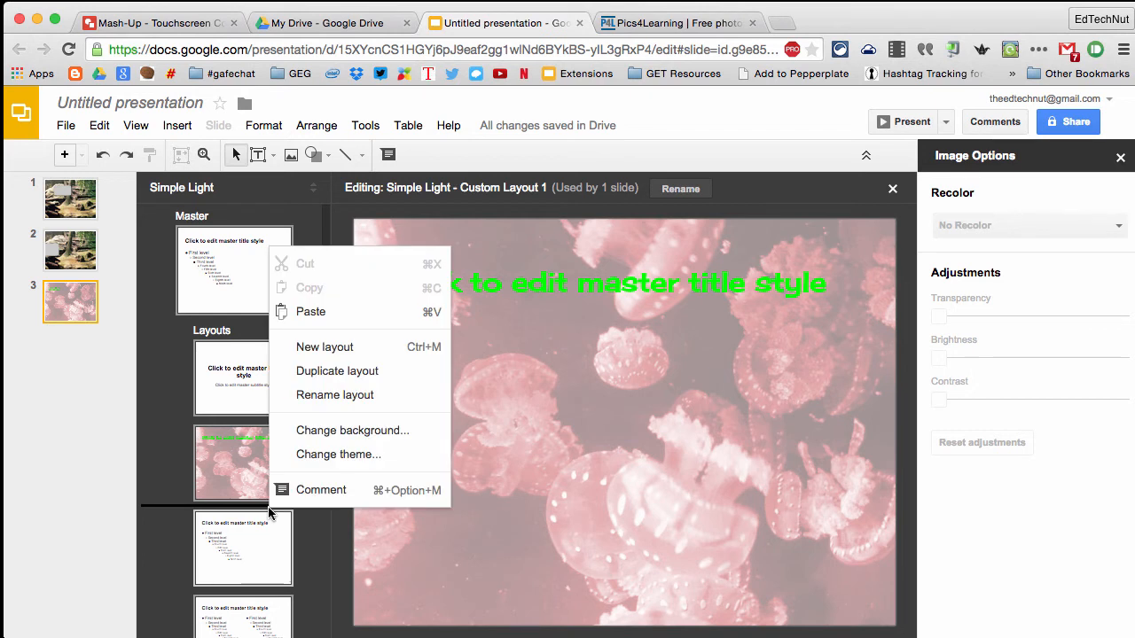
{"action": "left_click", "coordinate": [318, 352]}
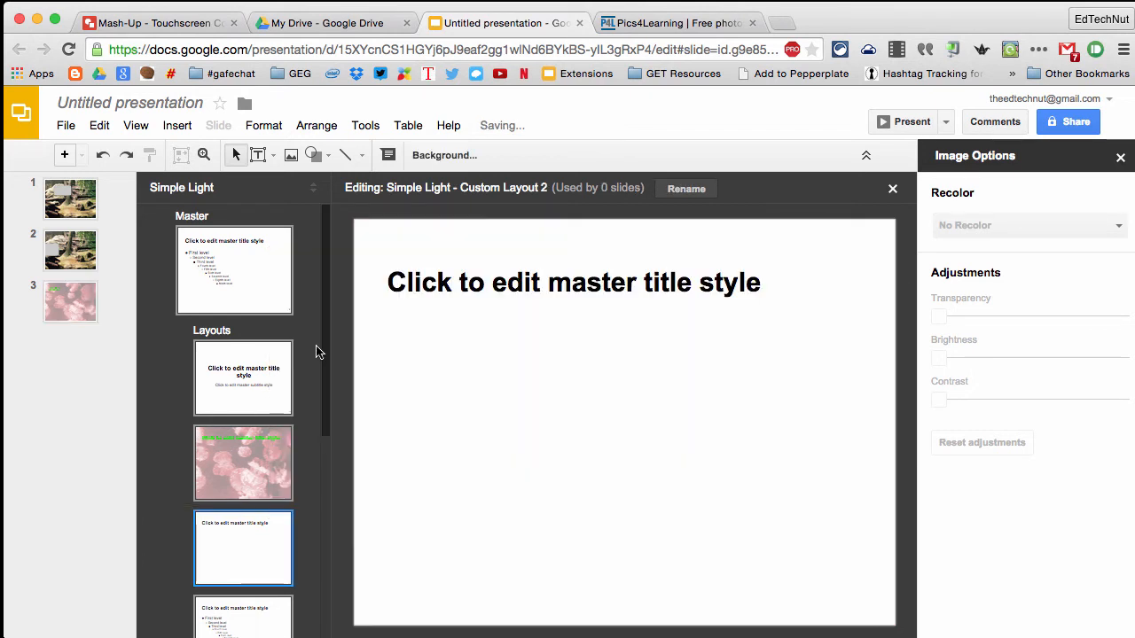
- Replace the new layout's title placeholder with the six-bubble web organizer image filling the layout, and close the master view
{"action": "left_click", "coordinate": [811, 234]}
{"action": "key", "text": "Delete"}
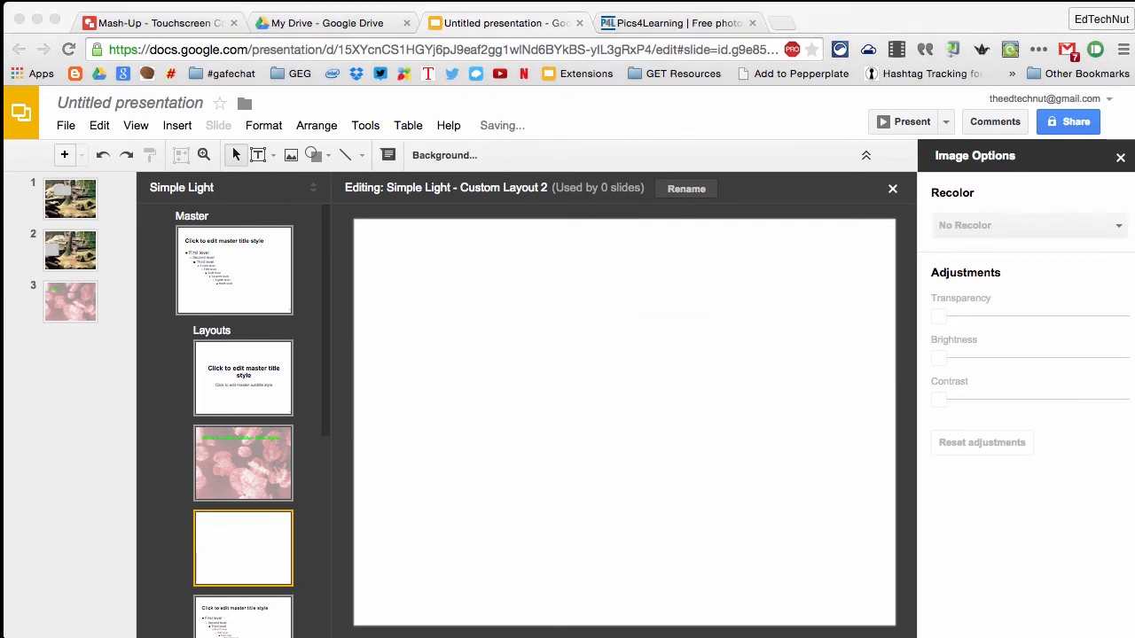
{"action": "left_click_drag", "start_coordinate": [1134, 415], "coordinate": [403, 410]}
{"action": "left_click", "coordinate": [892, 188]}
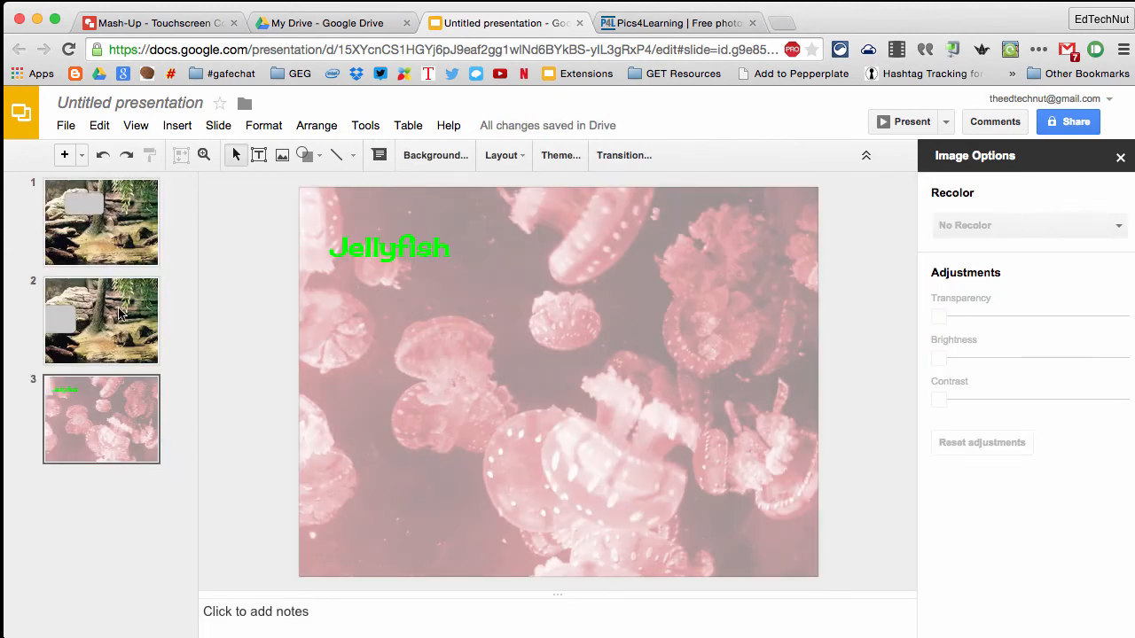
- Add a slide based on Custom Layout 2 and place a text box reading "Food" in its central oval
{"action": "left_click", "coordinate": [82, 156]}
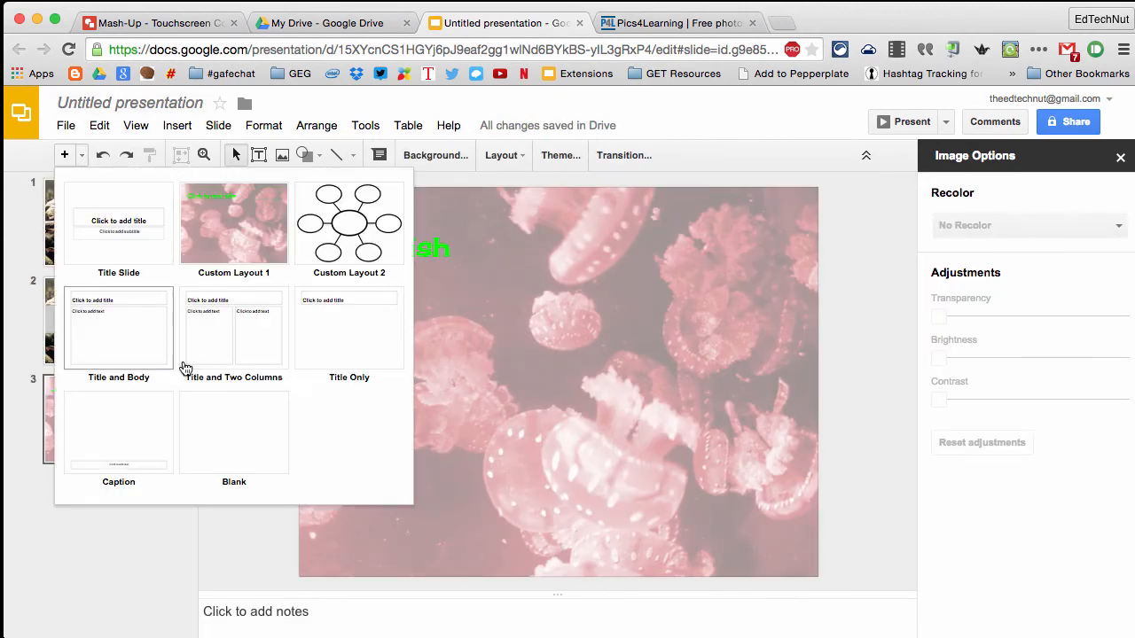
{"action": "left_click", "coordinate": [395, 231]}
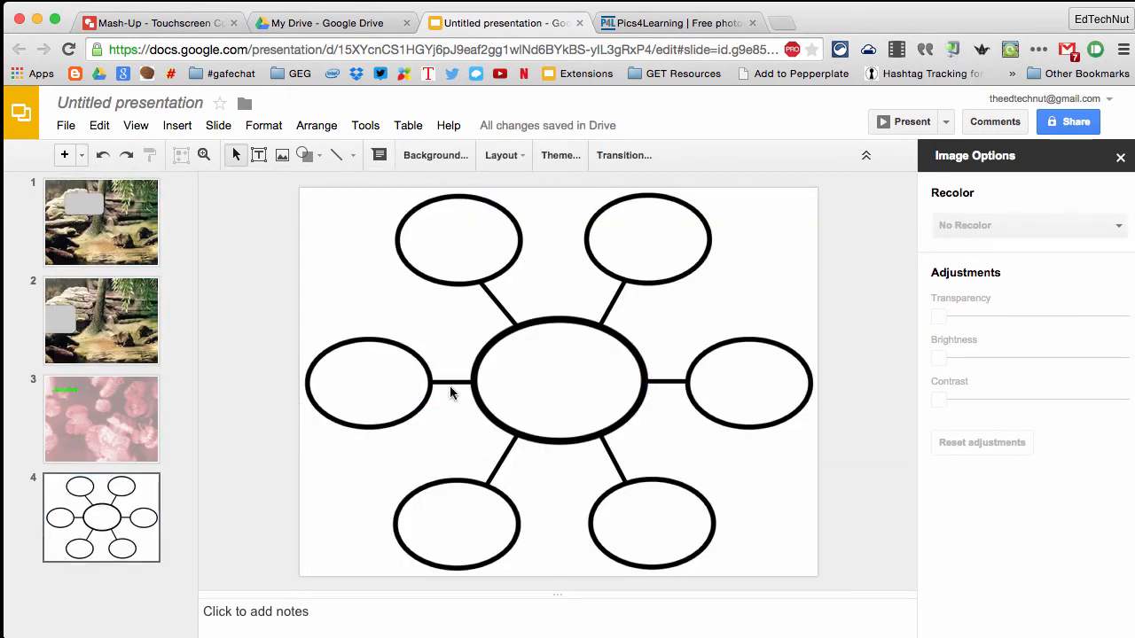
{"action": "left_click", "coordinate": [259, 155]}
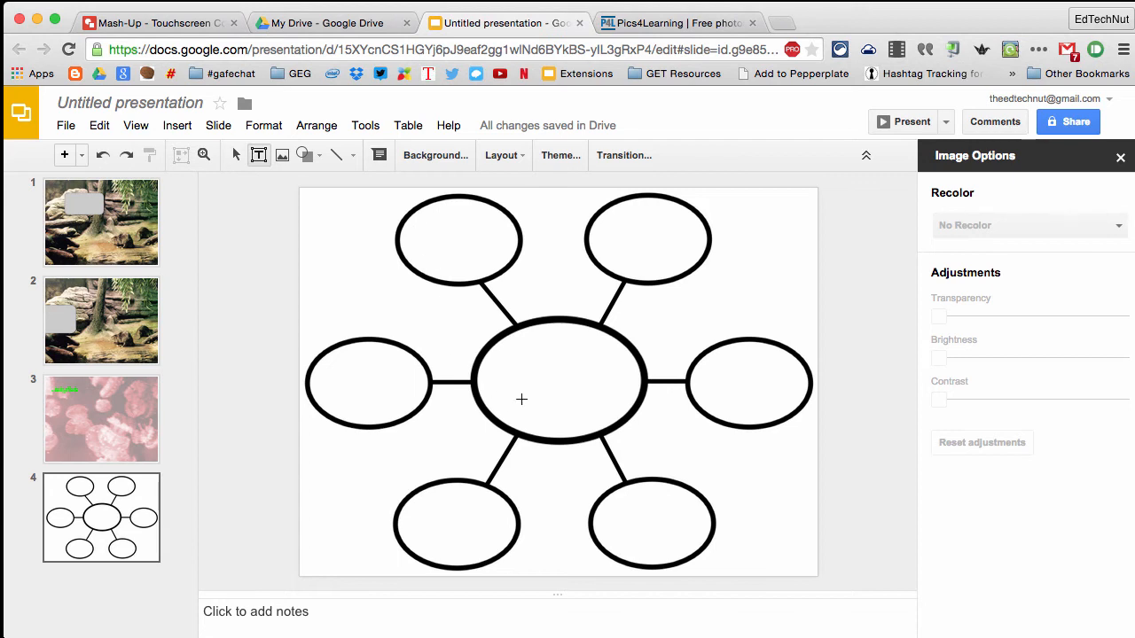
{"action": "left_click_drag", "start_coordinate": [502, 356], "coordinate": [624, 407]}
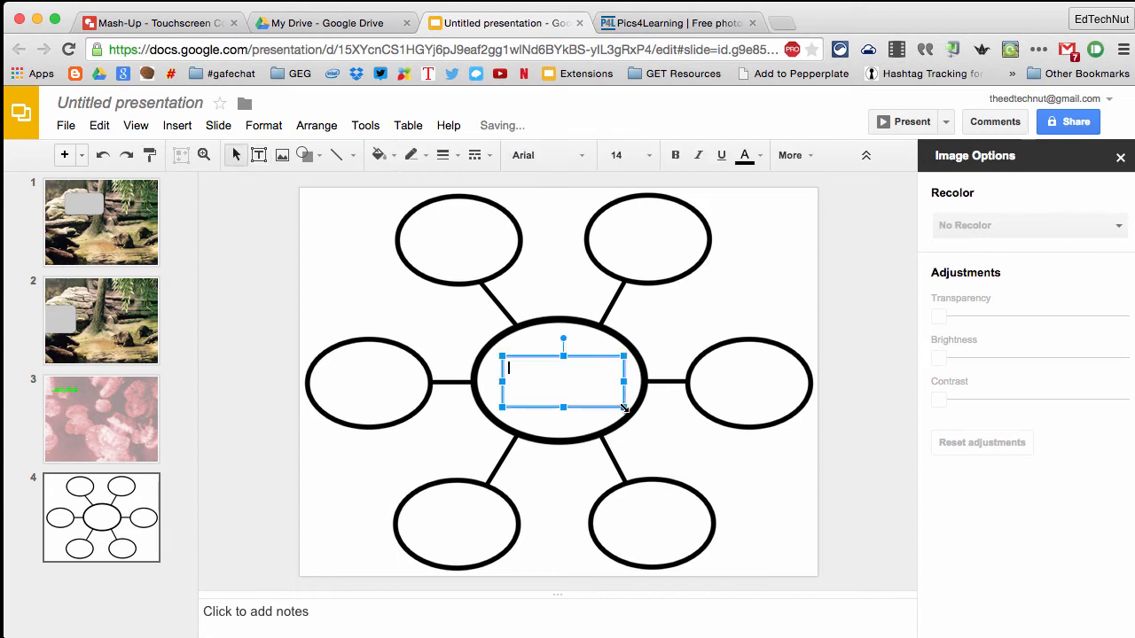
{"action": "type", "text": "Food"}
- Revisit slide 3, and switch to the Pics4Learning site to look over its popular image collections
{"action": "left_click", "coordinate": [108, 422]}
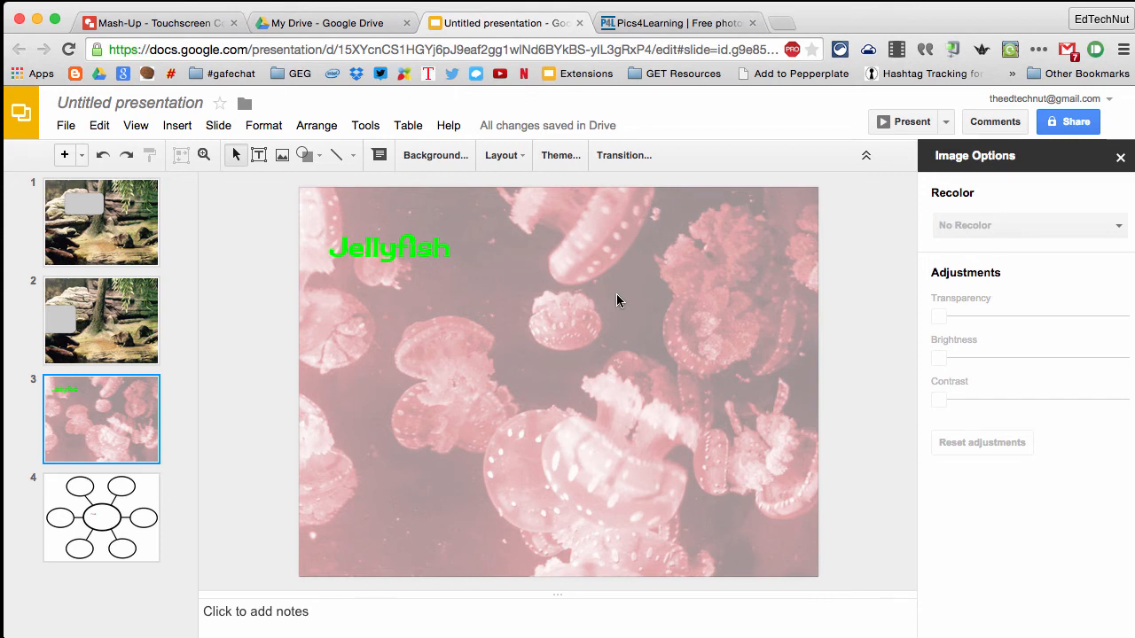
{"action": "left_click", "coordinate": [648, 23]}
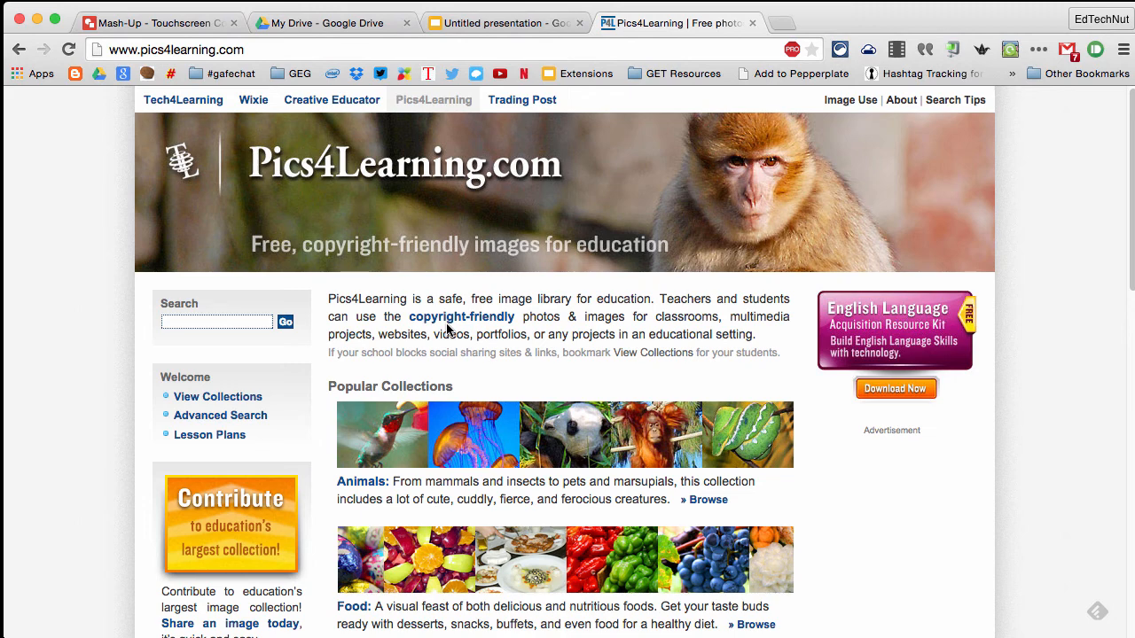
{"action": "scroll", "coordinate": [812, 405], "scroll_direction": "down", "scroll_amount": 3}
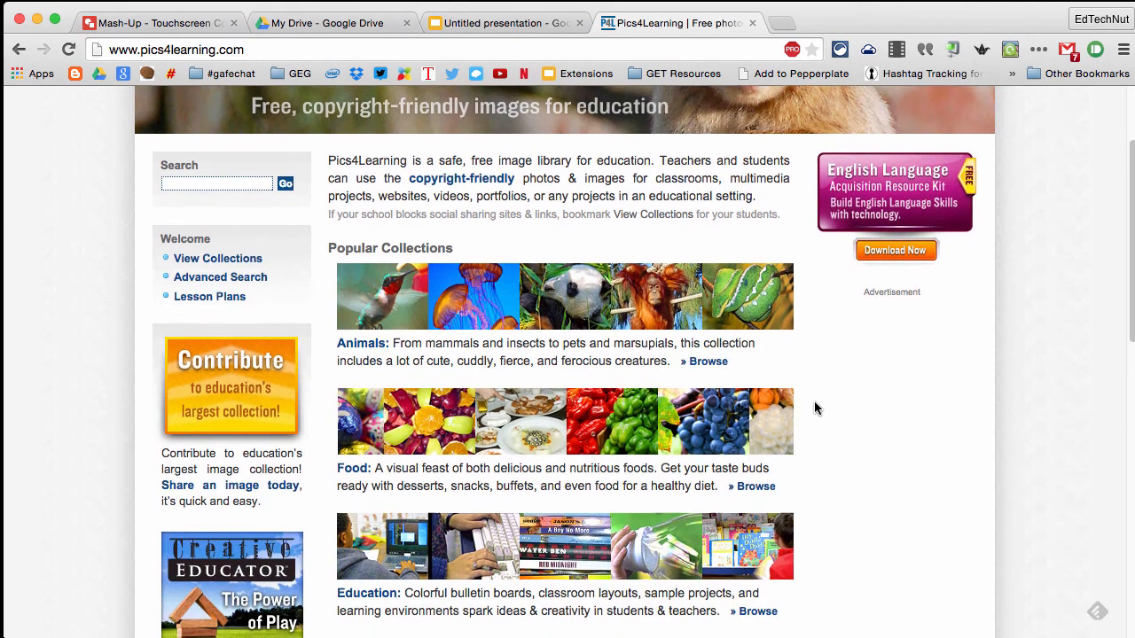
- Browse the popular collections, open the Countries collection, and view its Ecuador images
{"action": "scroll", "coordinate": [813, 408], "scroll_direction": "down", "scroll_amount": 5}
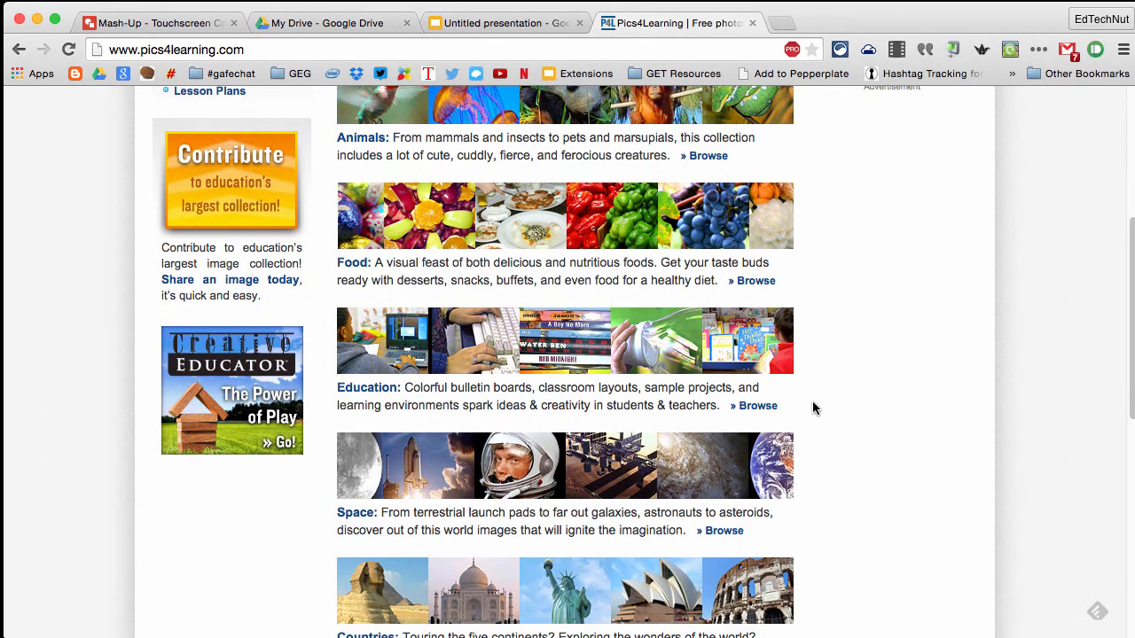
{"action": "scroll", "coordinate": [813, 405], "scroll_direction": "down", "scroll_amount": 5}
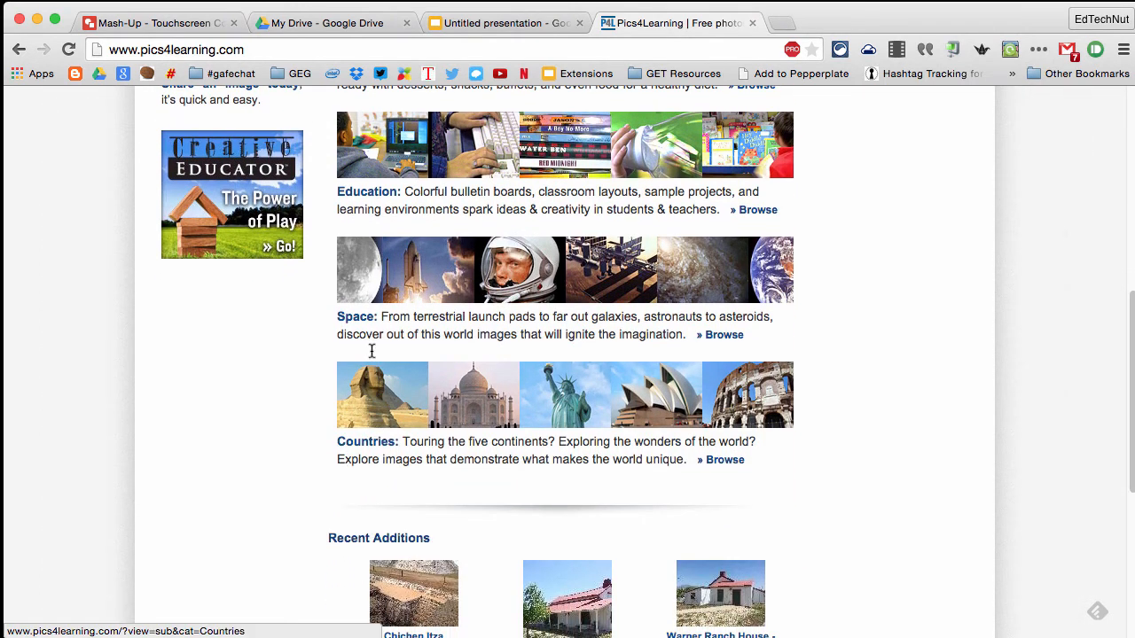
{"action": "left_click", "coordinate": [350, 448]}
{"action": "scroll", "coordinate": [626, 449], "scroll_direction": "down", "scroll_amount": 4}
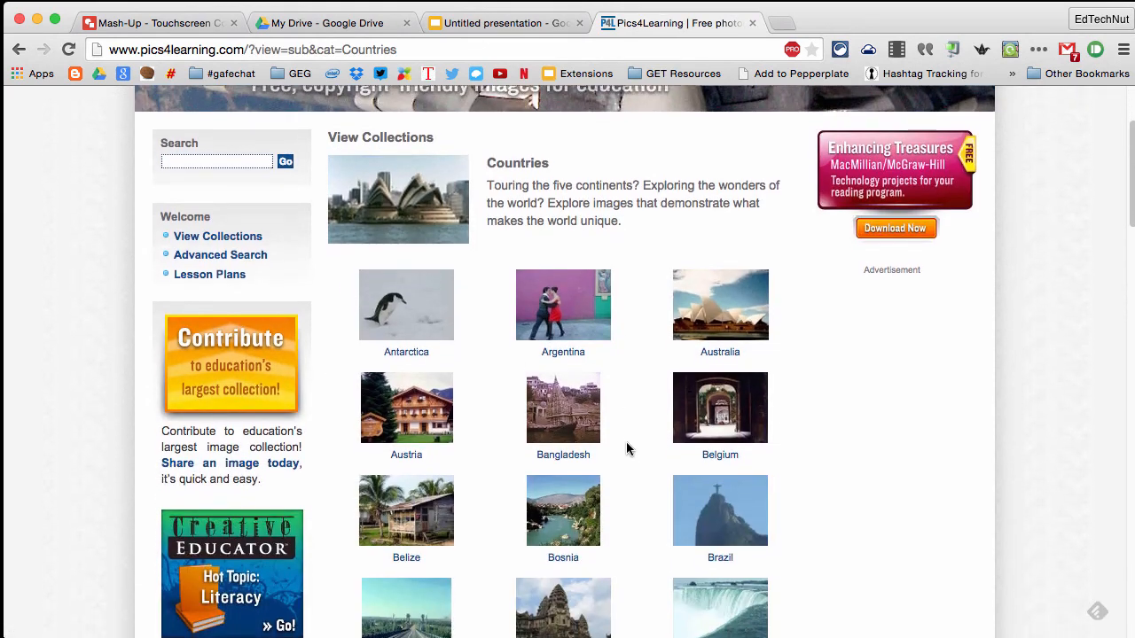
{"action": "scroll", "coordinate": [626, 450], "scroll_direction": "down", "scroll_amount": 10}
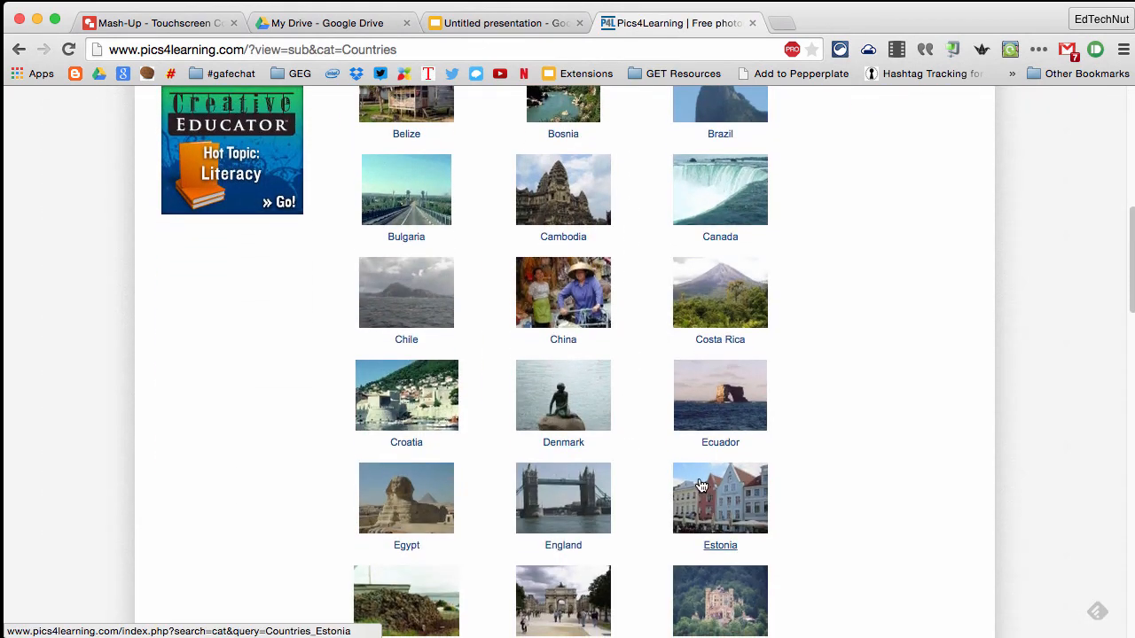
{"action": "left_click", "coordinate": [710, 444]}
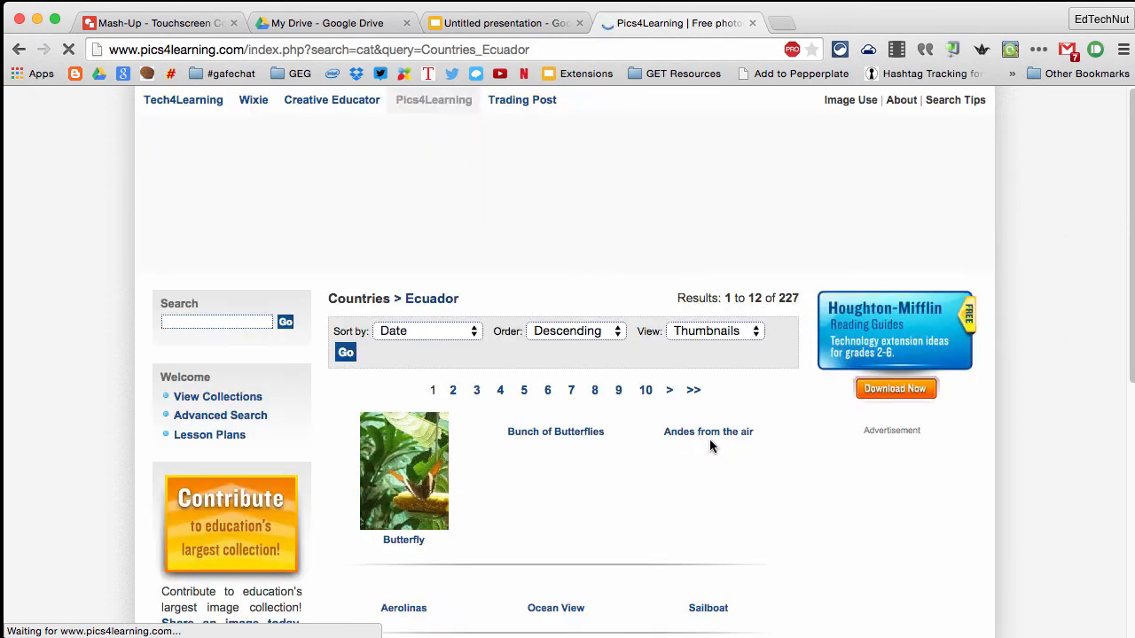
- Open the "Quito, Ecuador" photo from the Ecuador results and examine its citation details and its download and Google Drive save options
{"action": "scroll", "coordinate": [789, 444], "scroll_direction": "down", "scroll_amount": 9}
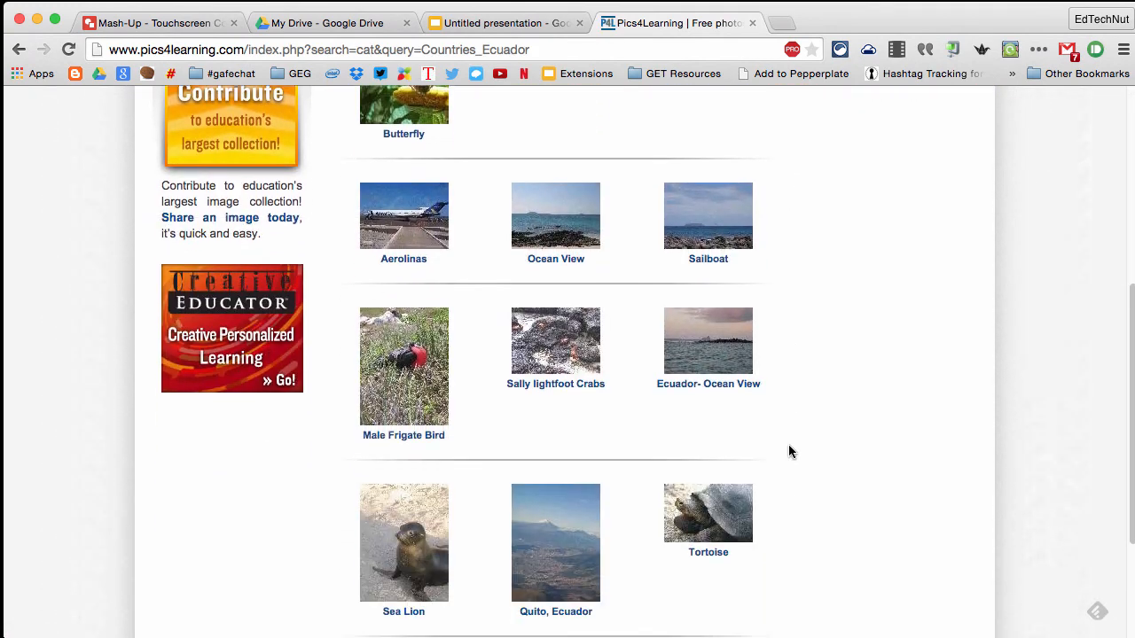
{"action": "scroll", "coordinate": [788, 448], "scroll_direction": "down", "scroll_amount": 4}
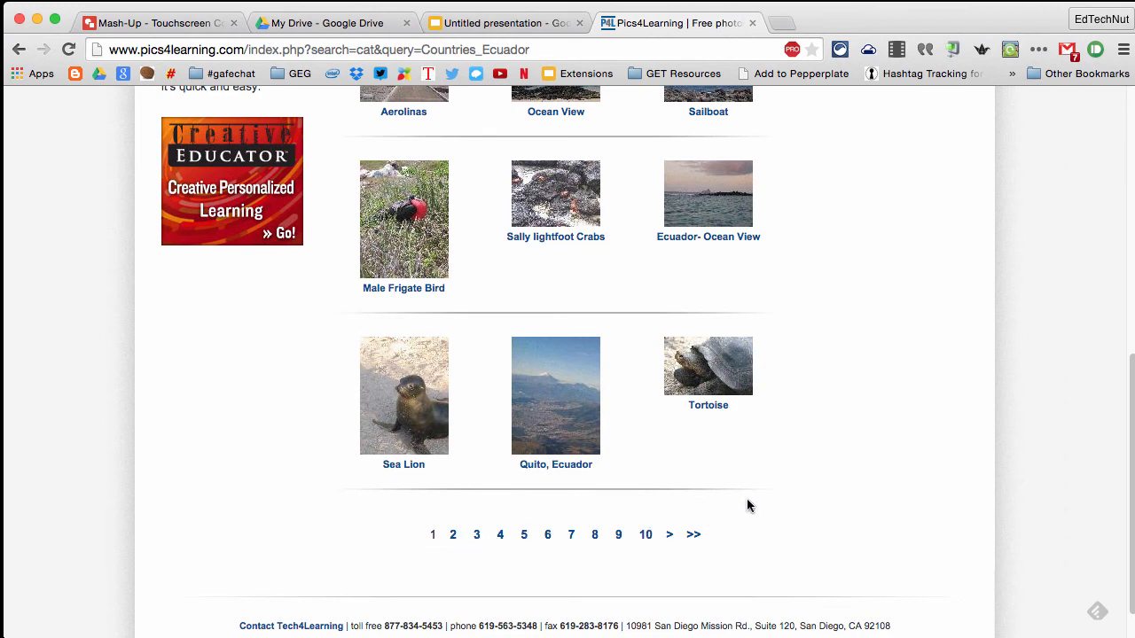
{"action": "left_click", "coordinate": [564, 427]}
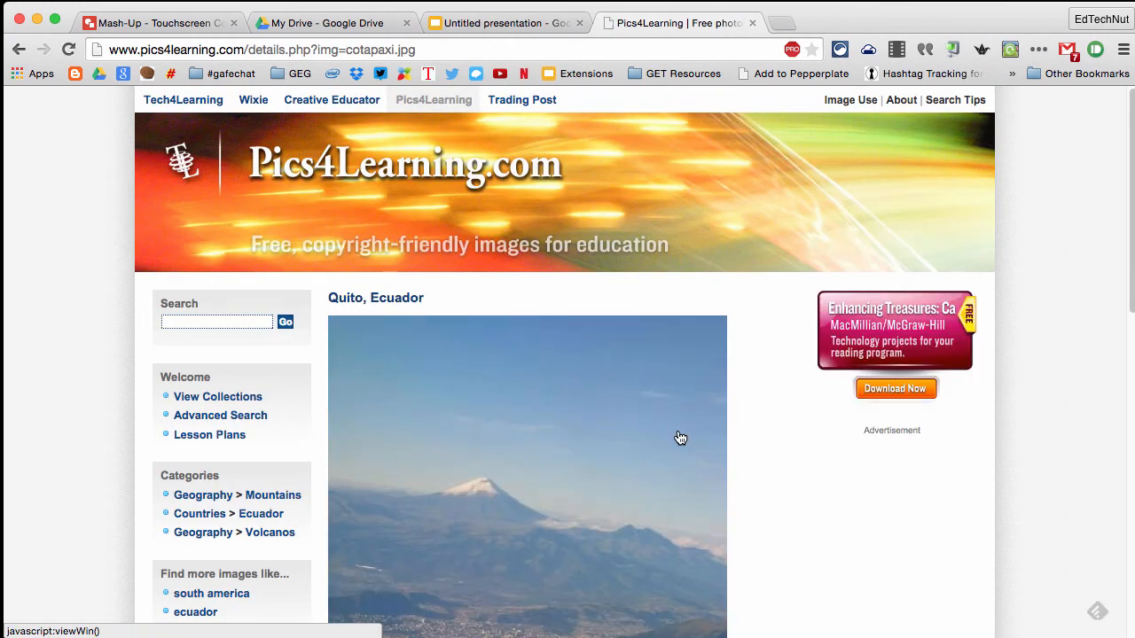
{"action": "scroll", "coordinate": [679, 436], "scroll_direction": "down", "scroll_amount": 5}
{"action": "scroll", "coordinate": [764, 431], "scroll_direction": "down", "scroll_amount": 5}
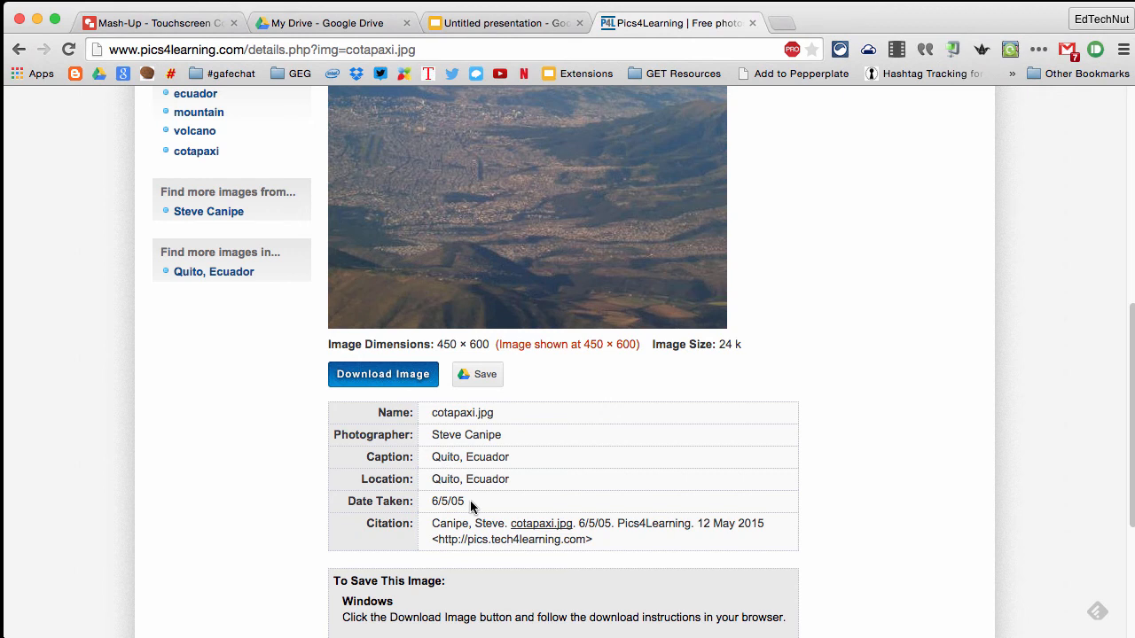
{"action": "scroll", "coordinate": [541, 487], "scroll_direction": "up", "scroll_amount": 2}
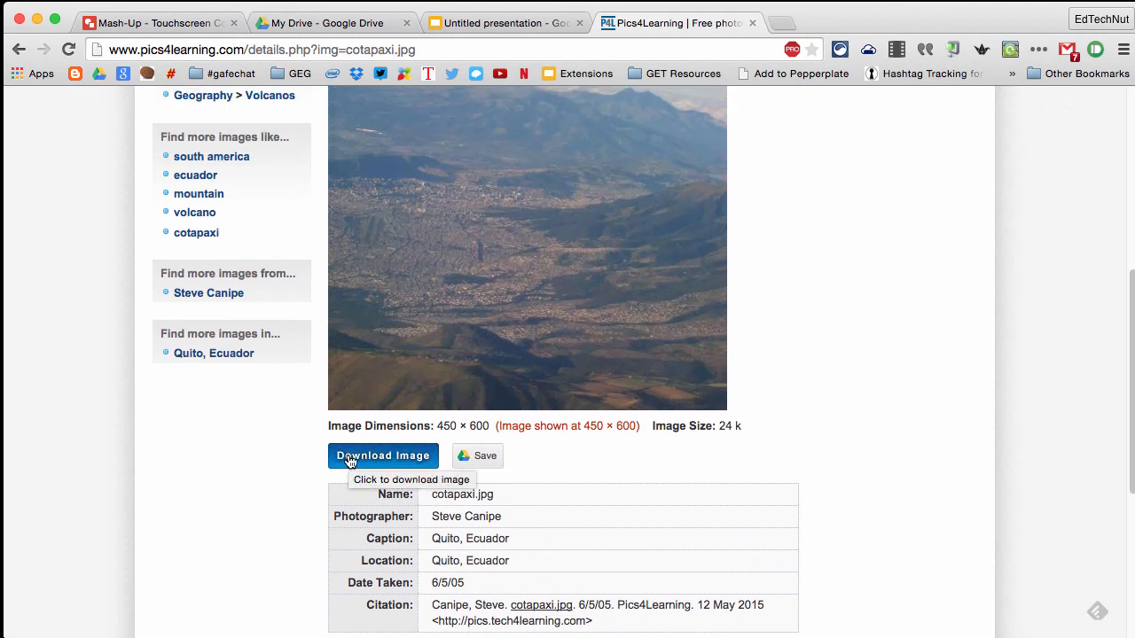
{"action": "mouse_move", "coordinate": [483, 462]}
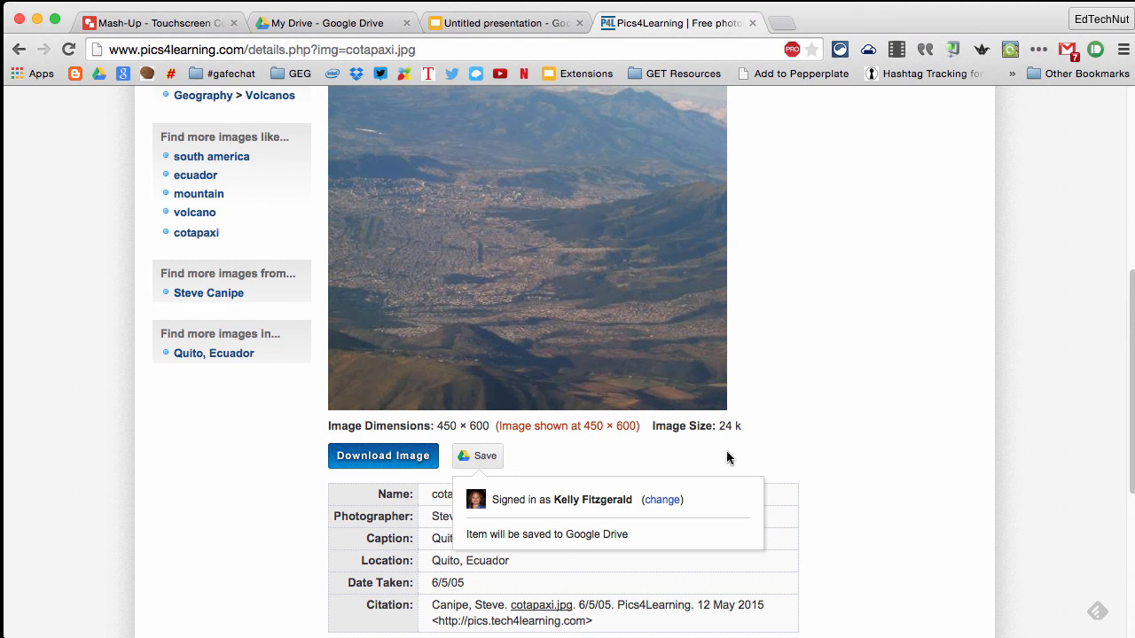
{"action": "scroll", "coordinate": [807, 456], "scroll_direction": "up", "scroll_amount": 5}
{"action": "scroll", "coordinate": [806, 456], "scroll_direction": "up", "scroll_amount": 2}
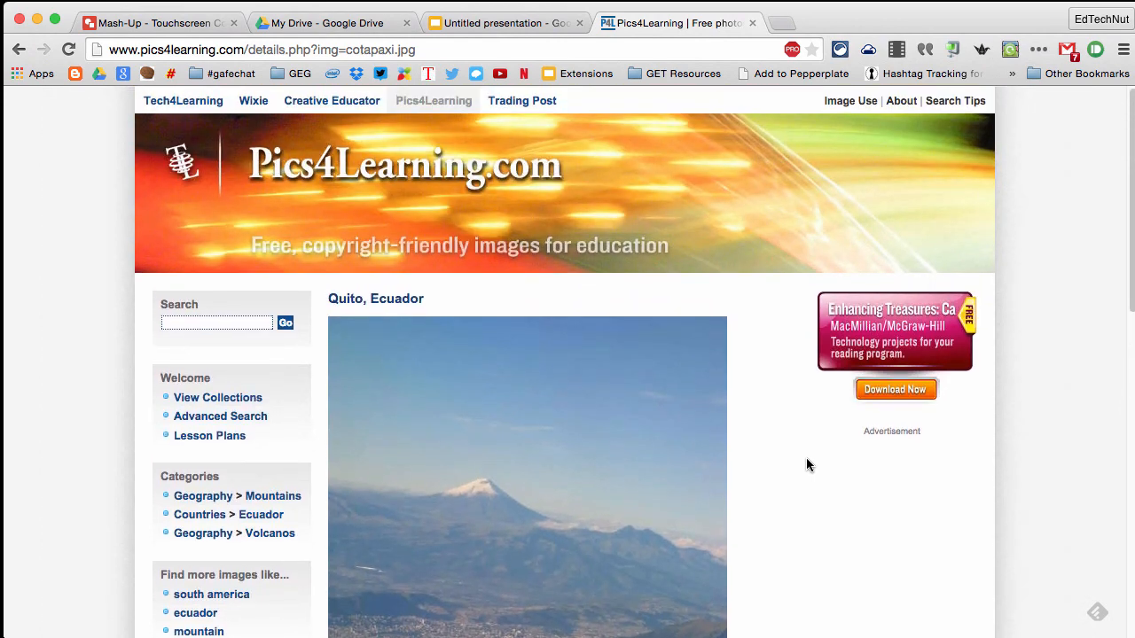
- Switch back to the presentation in Google Slides and open the master view on Custom Layout 1
{"action": "left_click", "coordinate": [434, 22]}
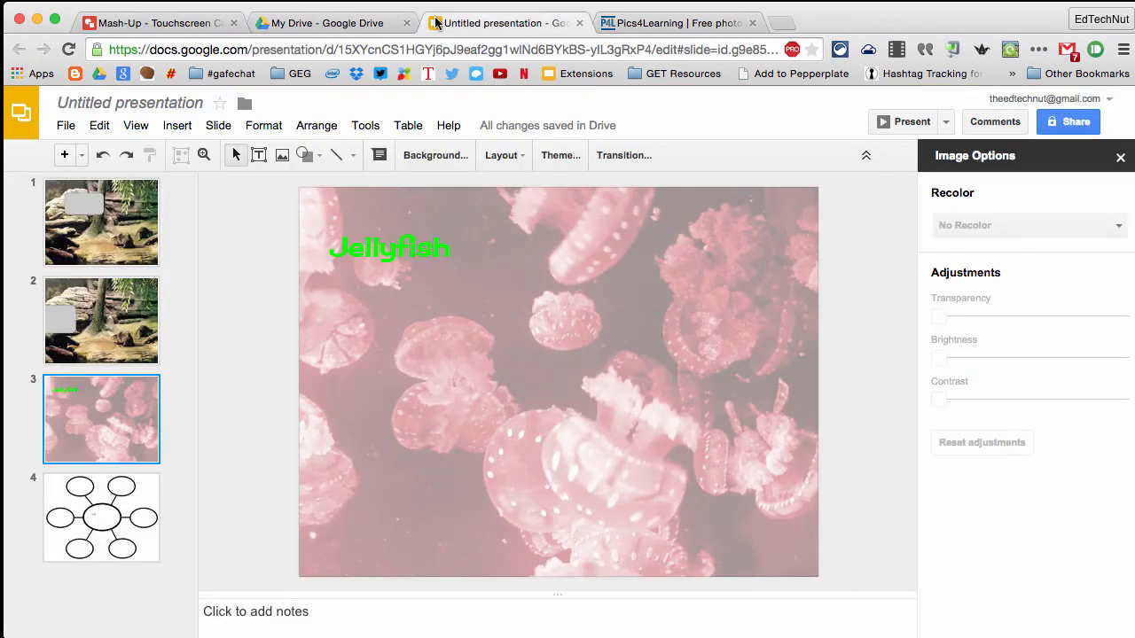
{"action": "left_click", "coordinate": [136, 126]}
{"action": "left_click", "coordinate": [176, 228]}
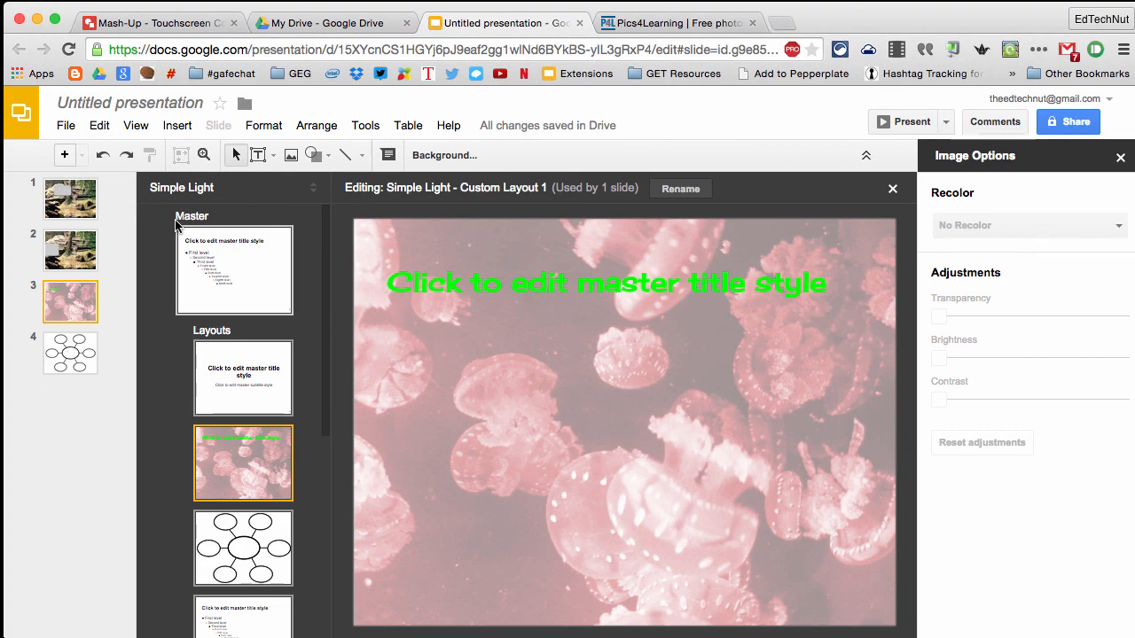